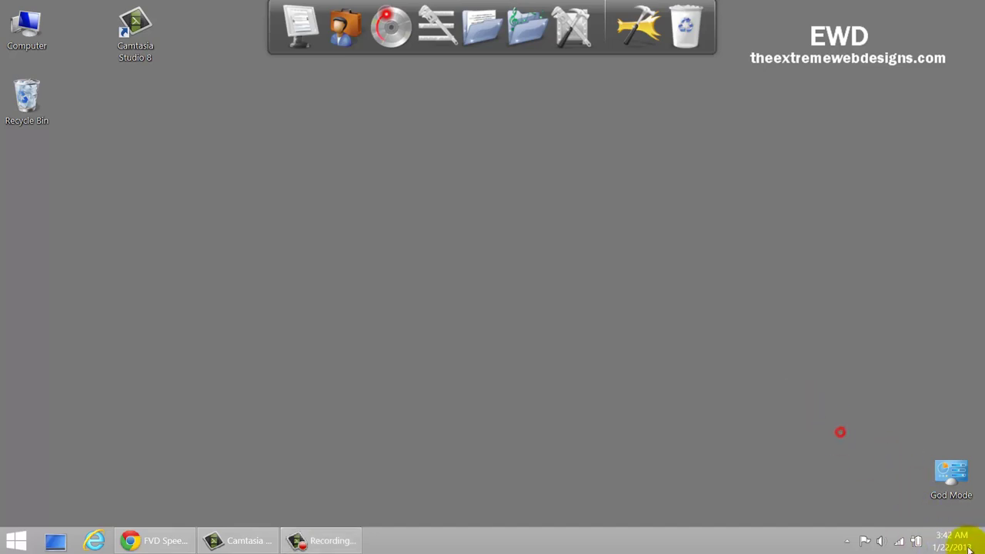
- Open the PC settings and view the Search section with its search history options
mouse_move(982, 547)
mouse_move(973, 424)
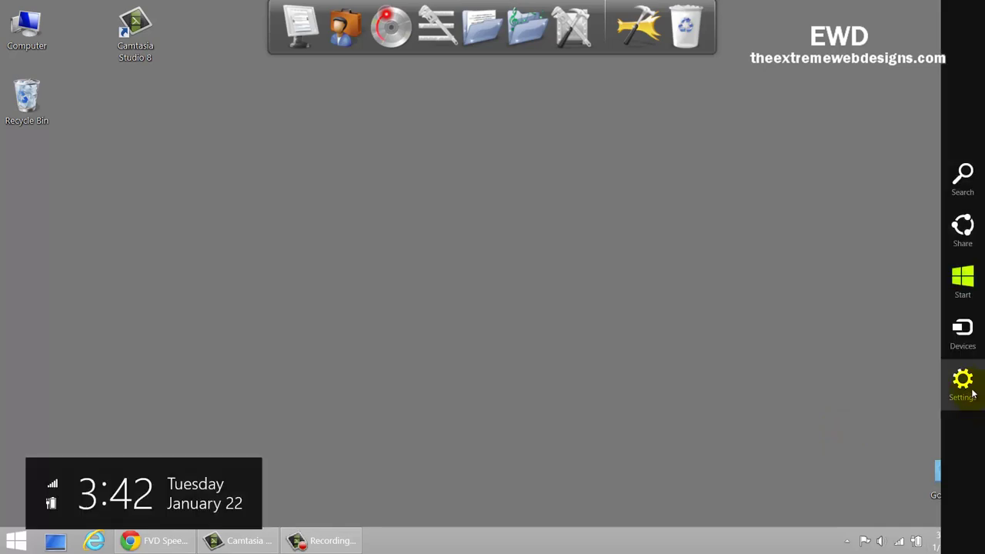
click(971, 392)
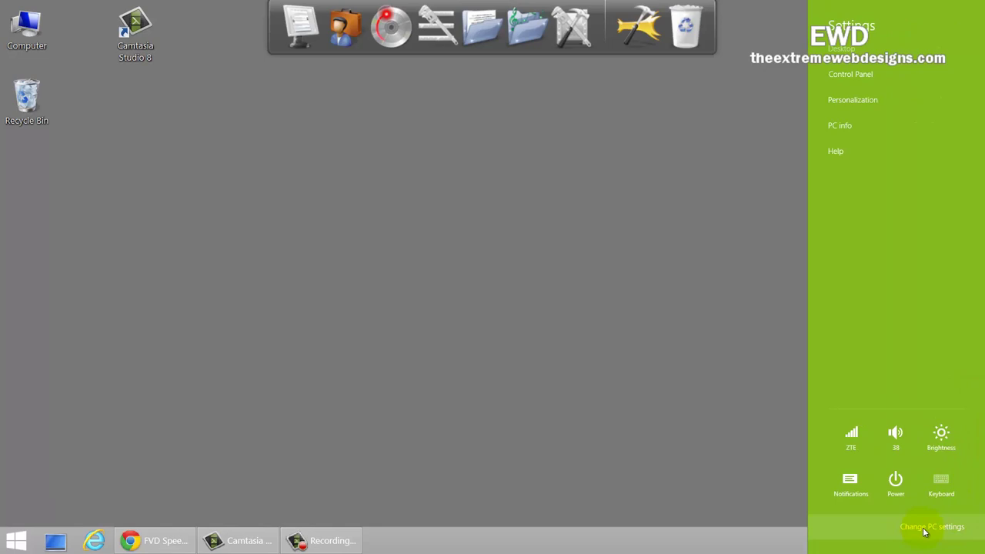
click(926, 528)
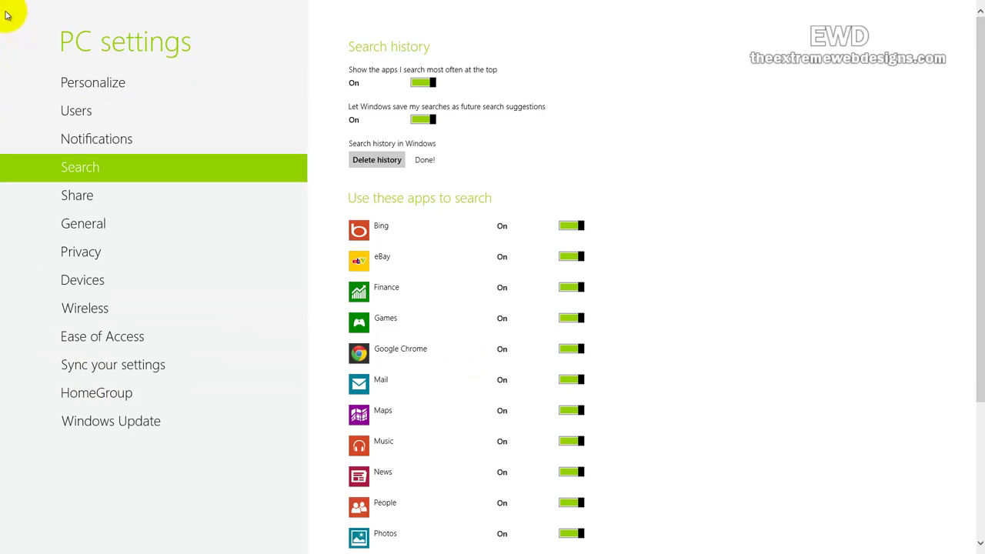
- Return to the desktop and check the free space of the drives in the Computer window, leaving that window minimized
mouse_move(3, 5)
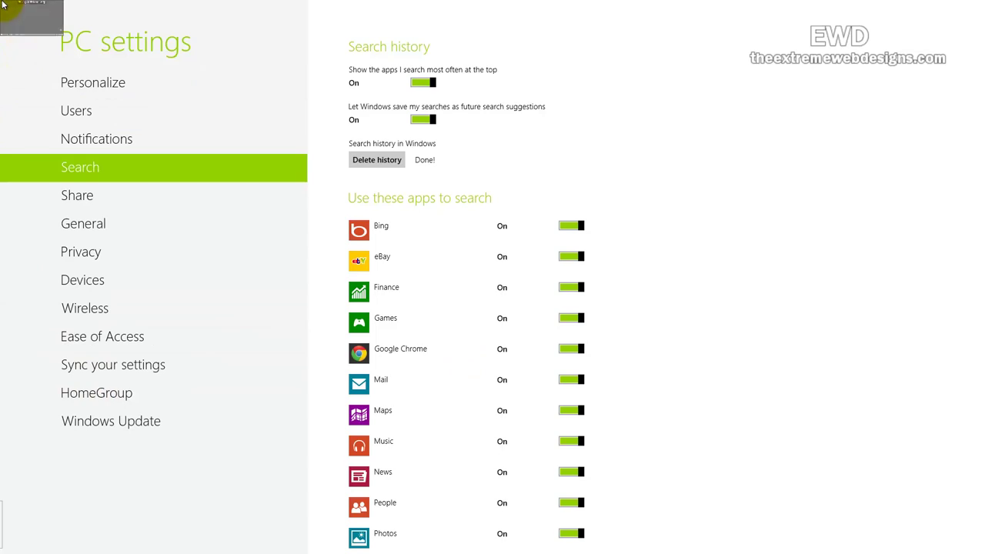
click(8, 13)
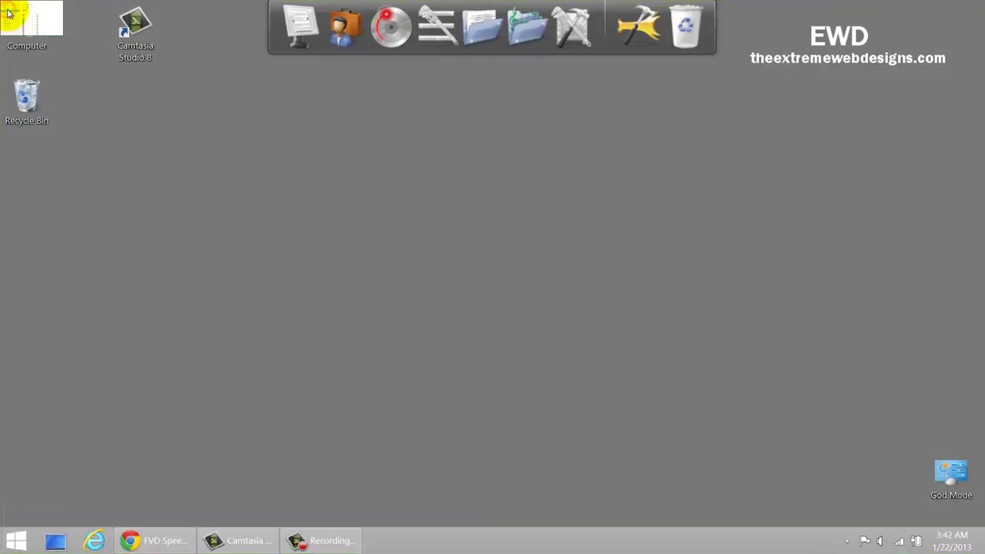
double_click(42, 48)
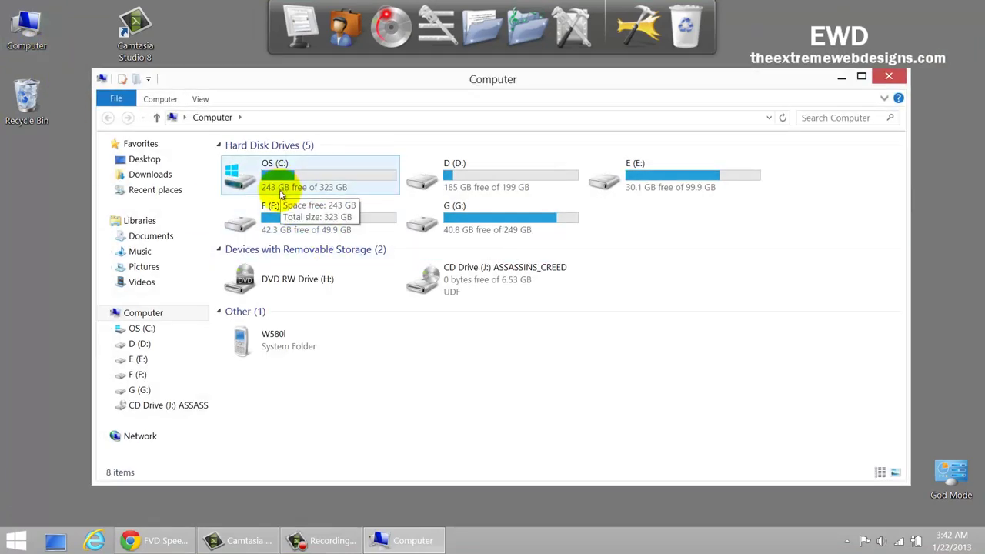
click(842, 78)
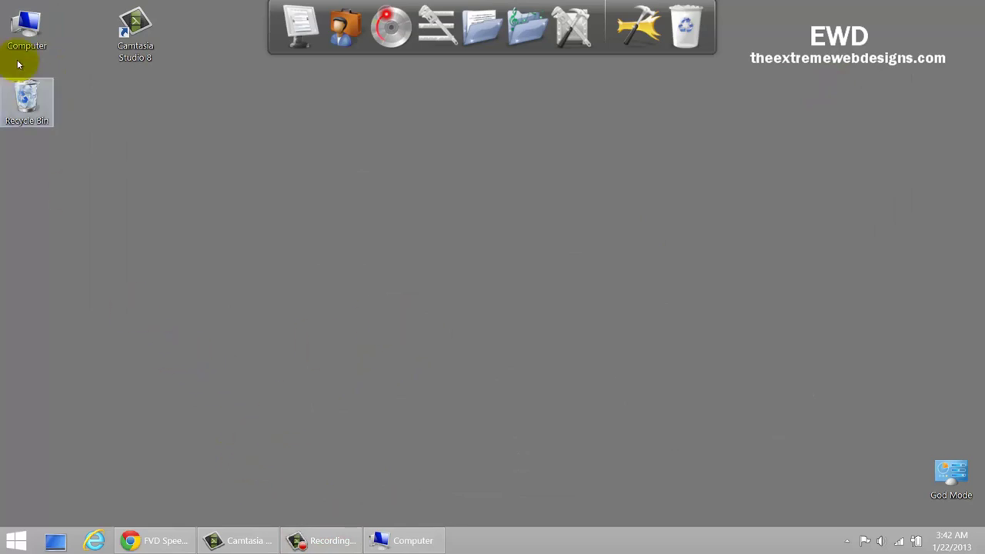
- Open the Computer's system properties and go up to the main Control Panel page
click(40, 27)
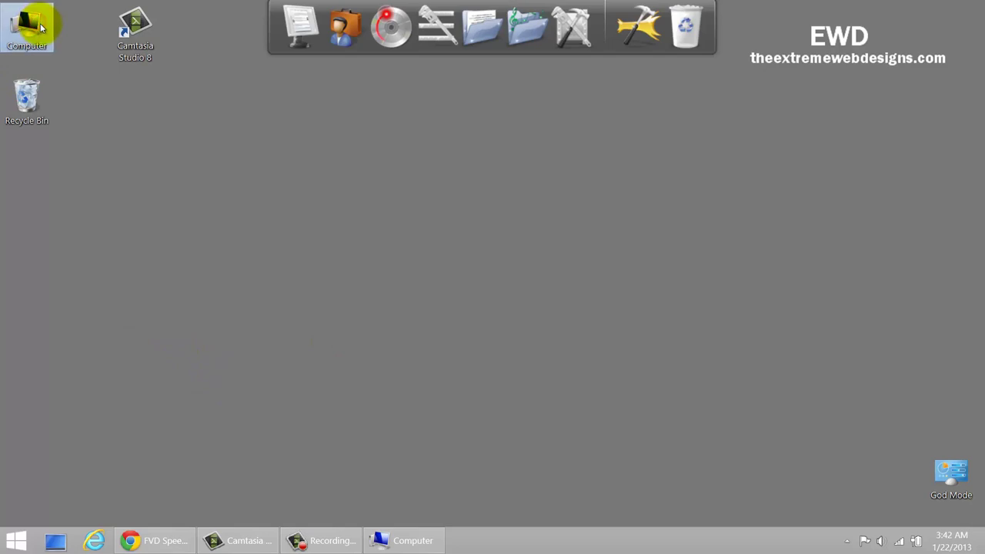
right_click(41, 28)
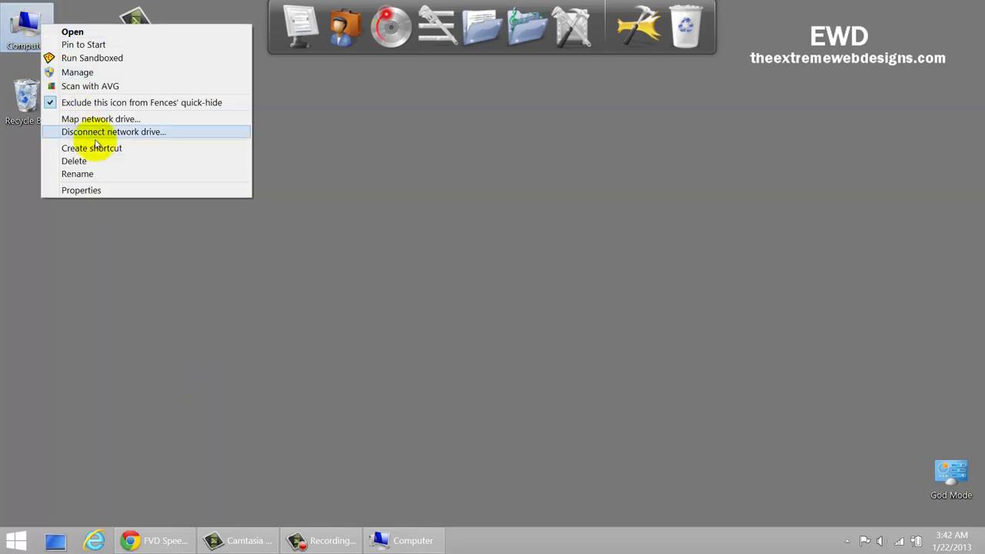
click(81, 195)
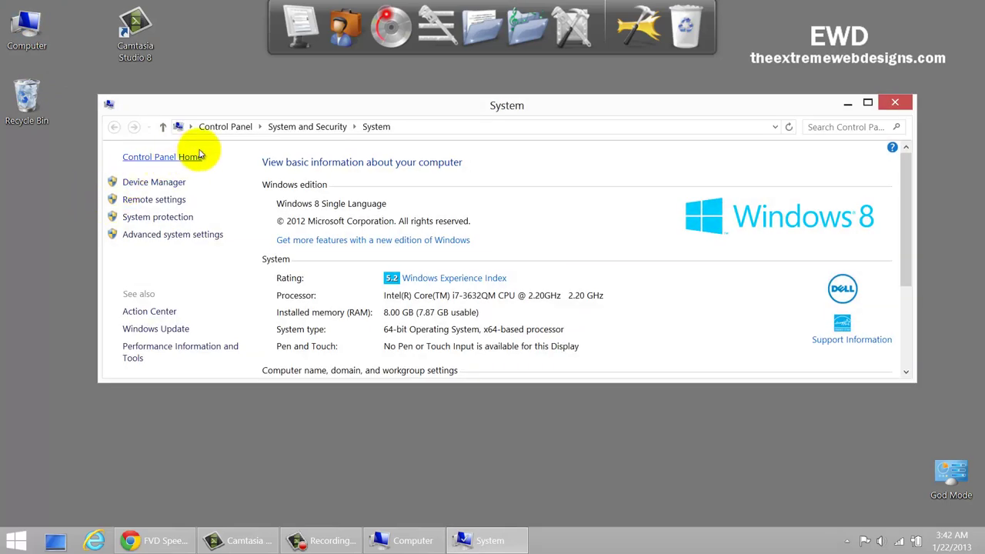
click(221, 126)
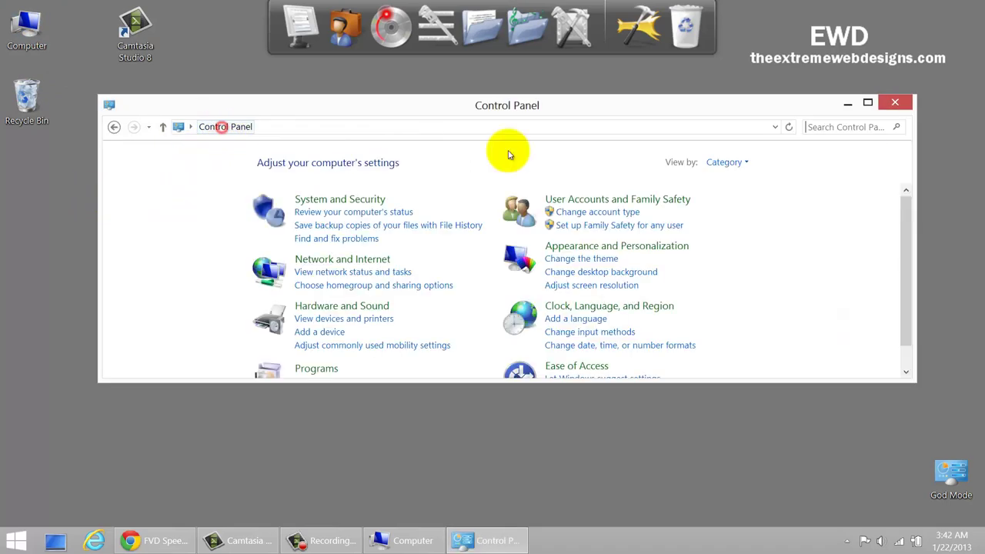
- Search the Control Panel for "power" and open Power Options
click(867, 128)
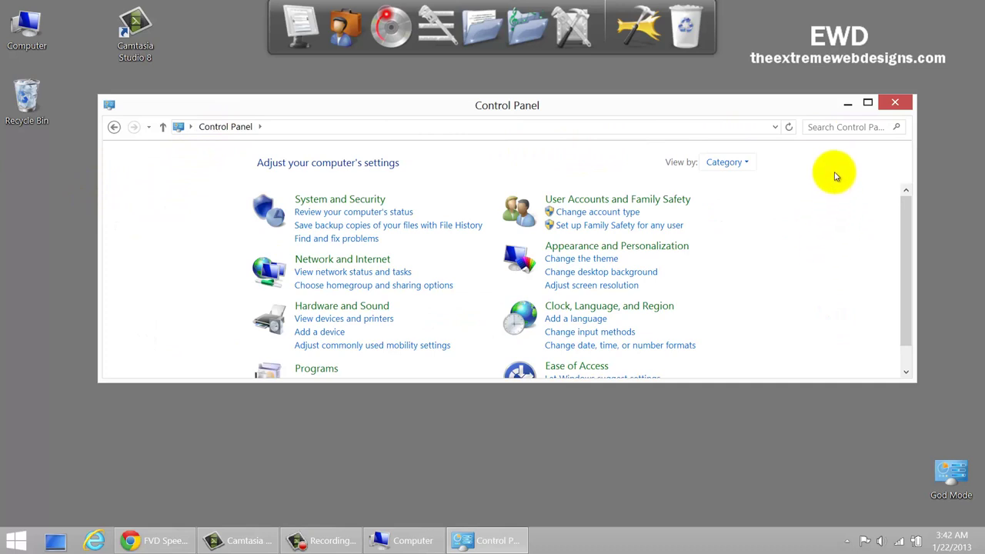
click(830, 127)
text(p)
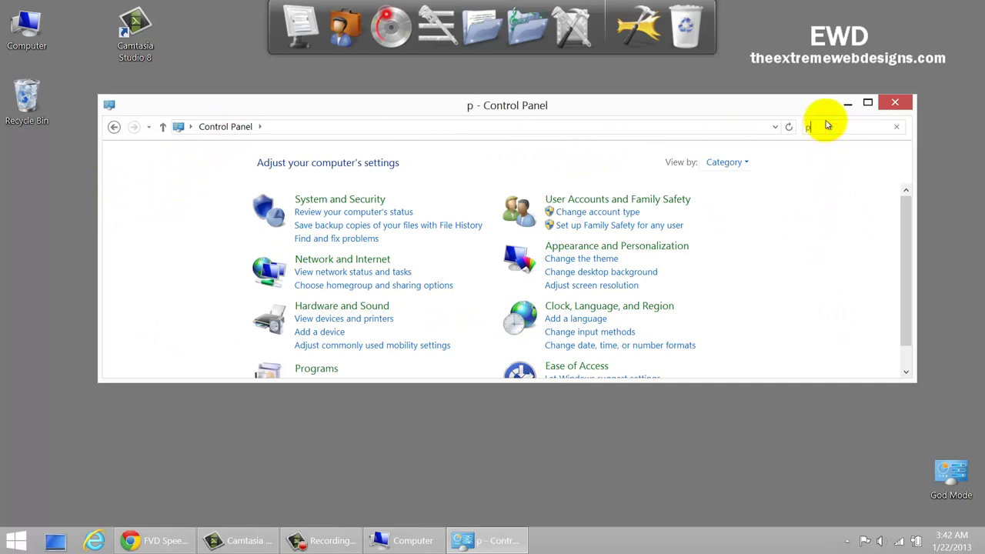
text(ower)
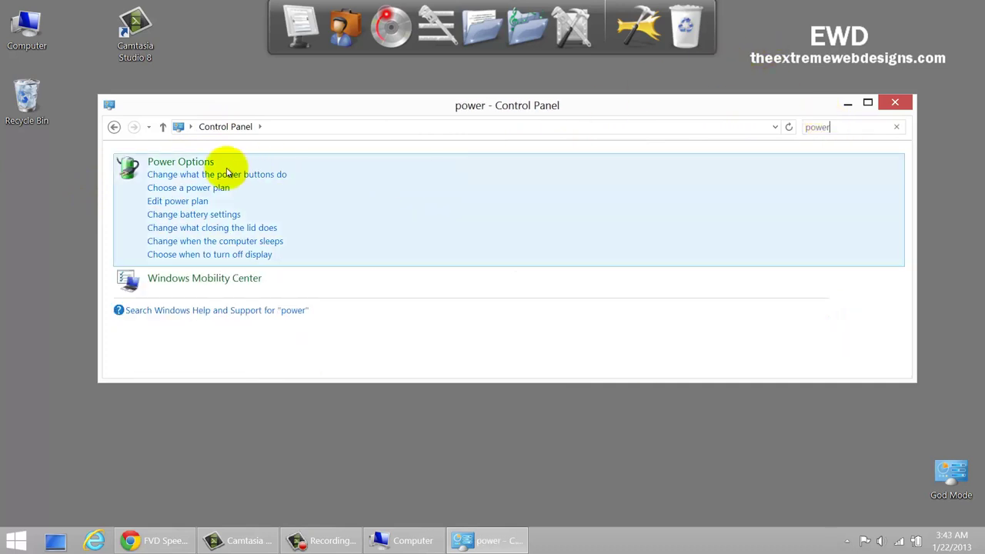
click(166, 162)
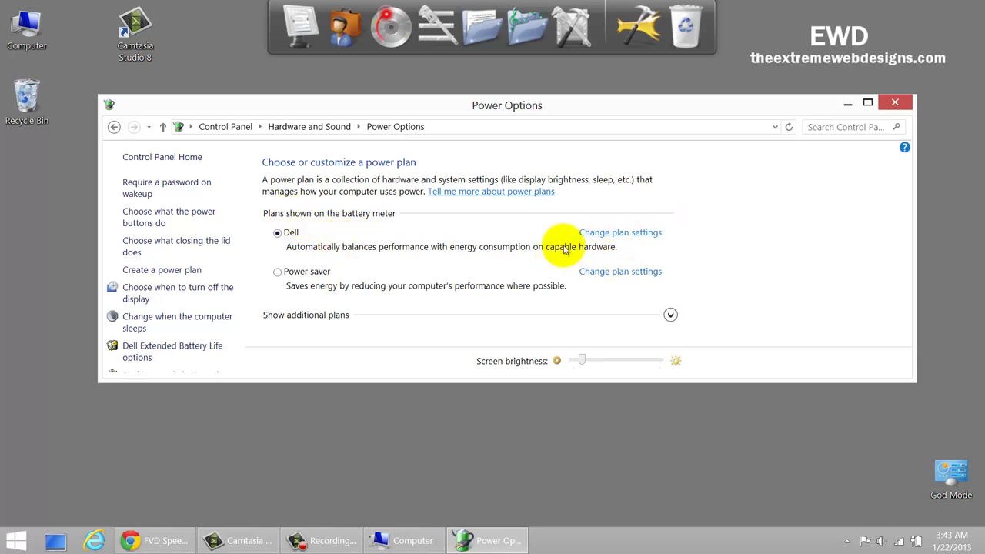
- Open the advanced power settings of the Dell power plan
click(602, 234)
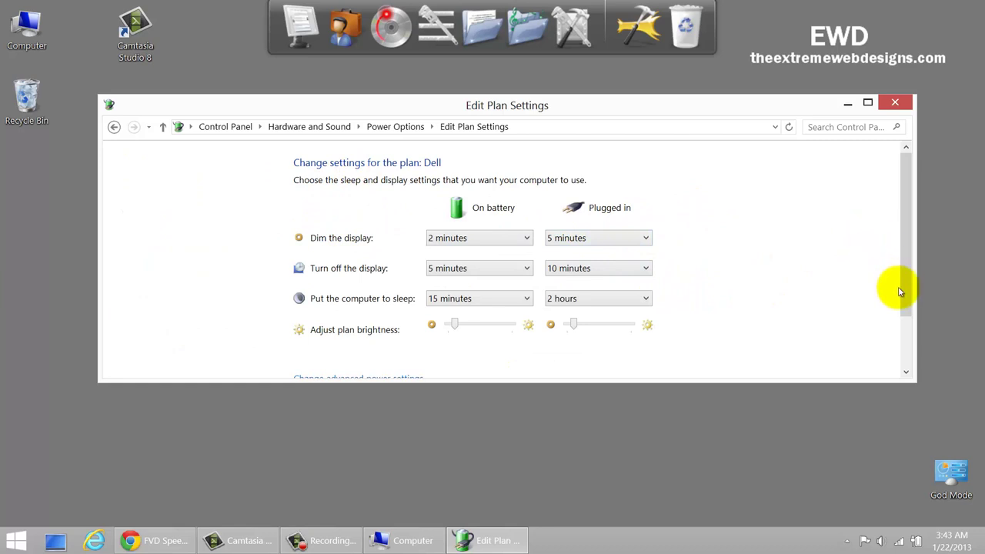
drag(904, 302, 862, 352)
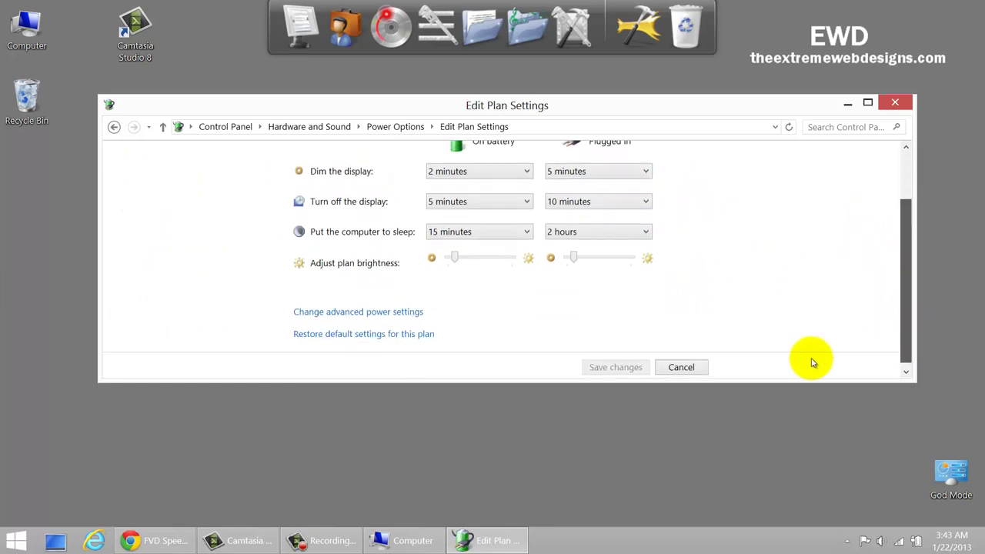
click(376, 315)
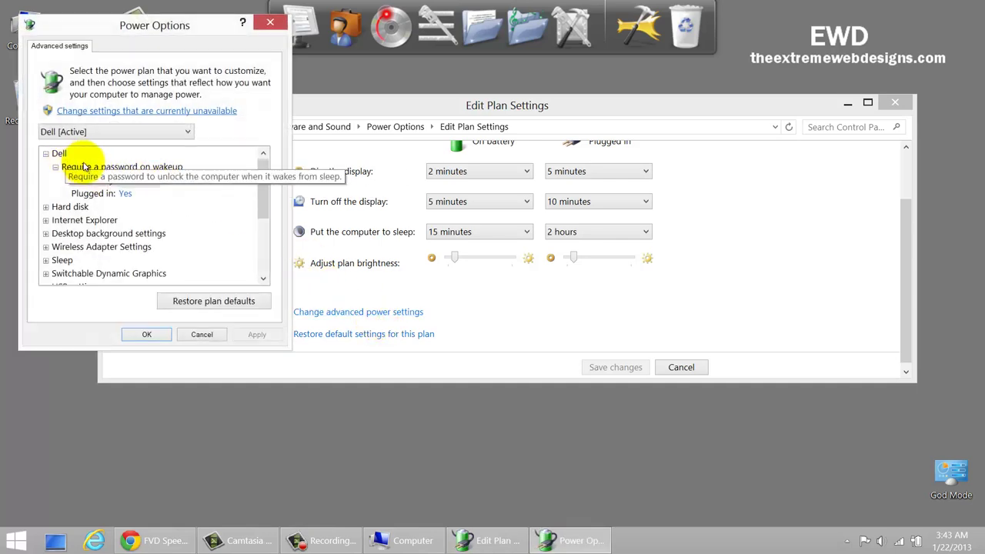
- For the Balanced plan, set the Hibernate after time on battery to Never under Sleep and confirm the settings
drag(262, 198, 260, 264)
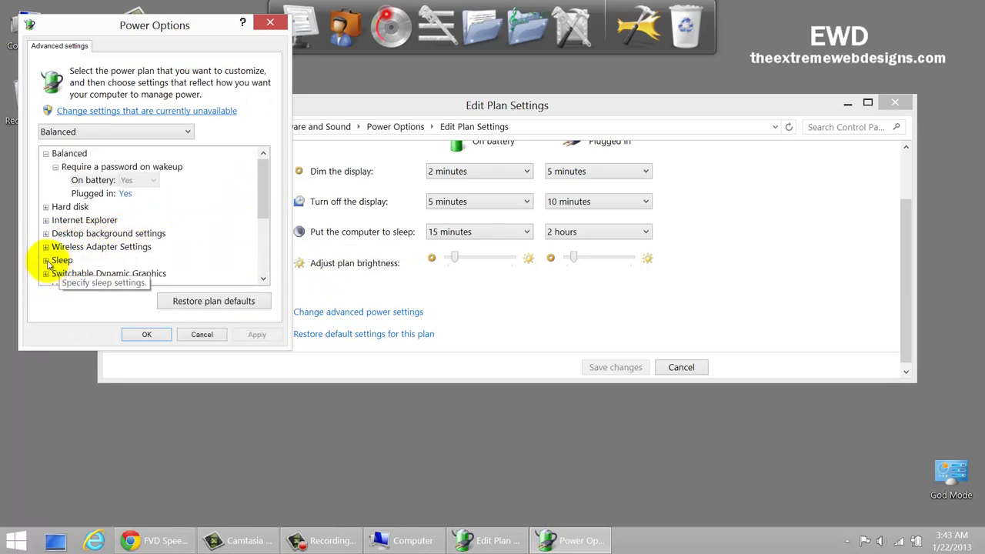
click(46, 261)
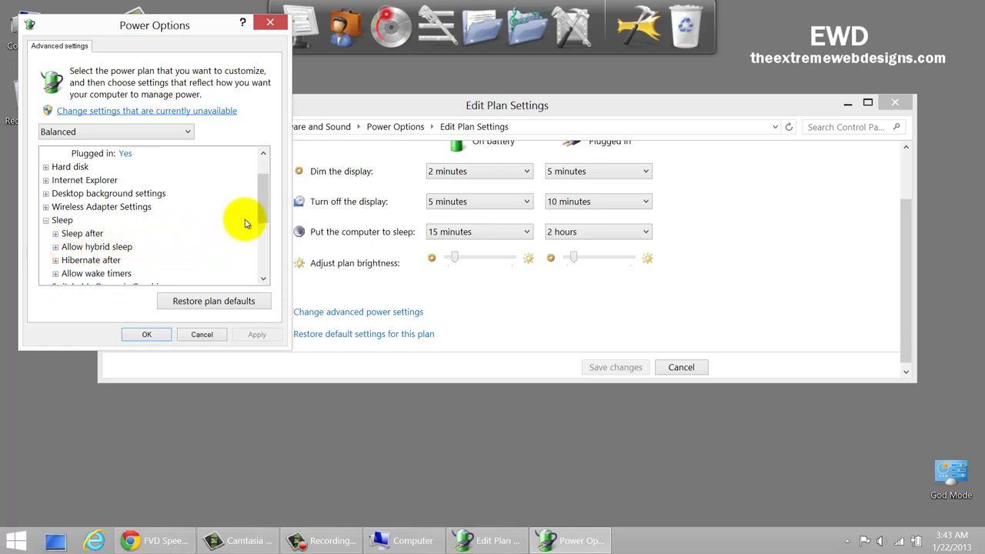
click(54, 260)
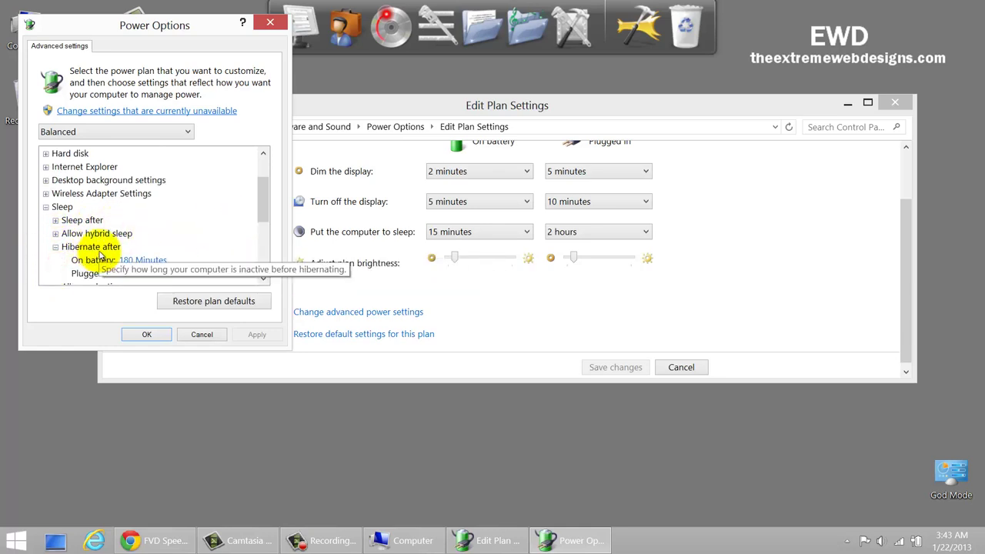
click(141, 264)
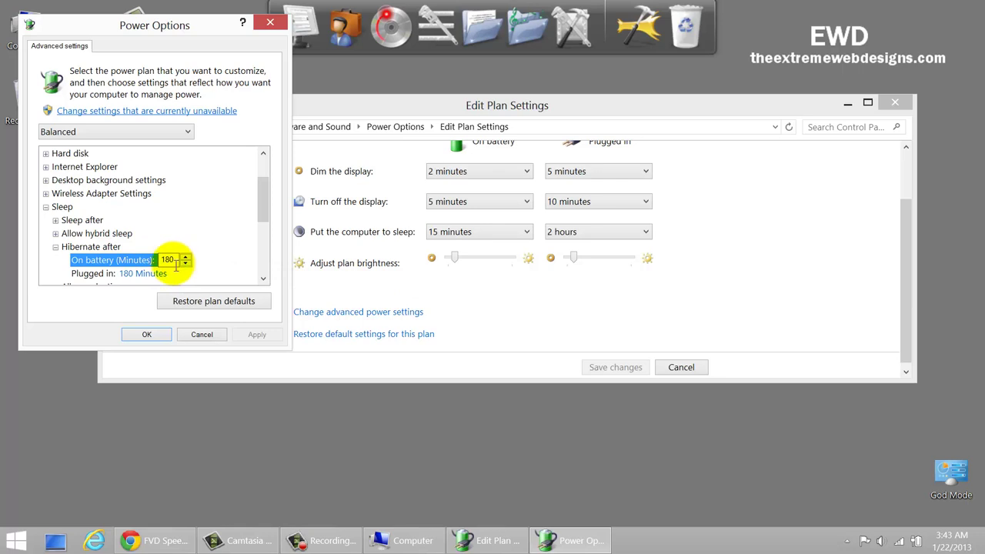
drag(182, 263, 169, 264)
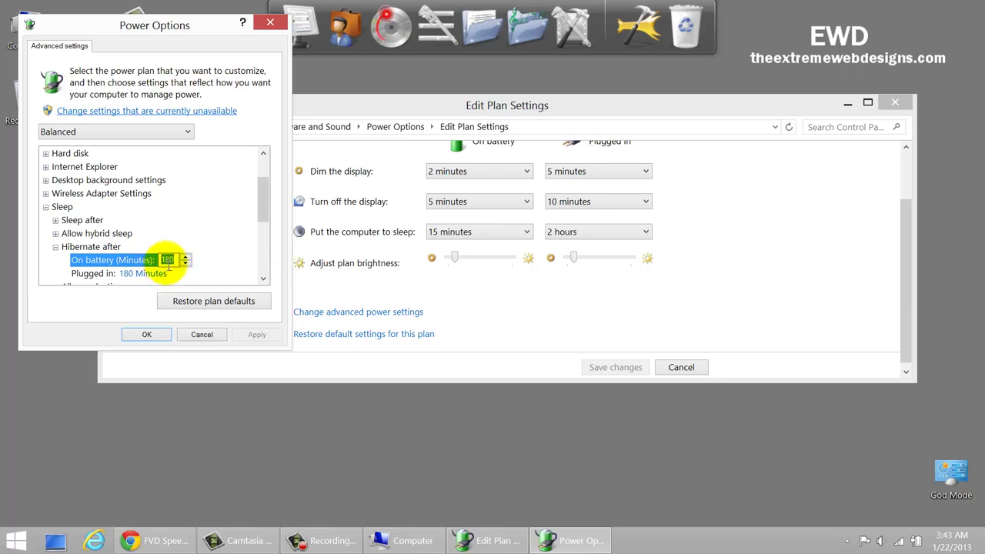
key(BackSpace)
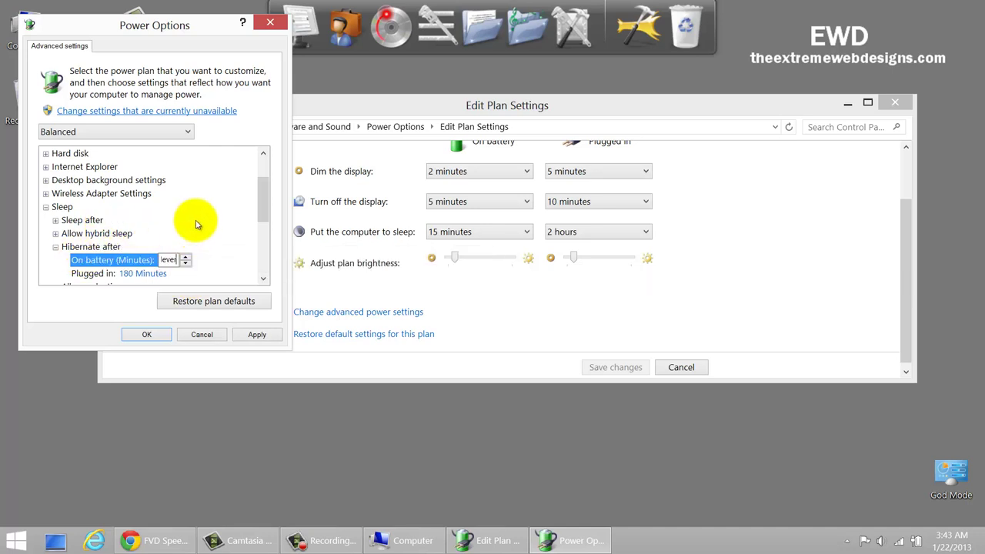
click(55, 275)
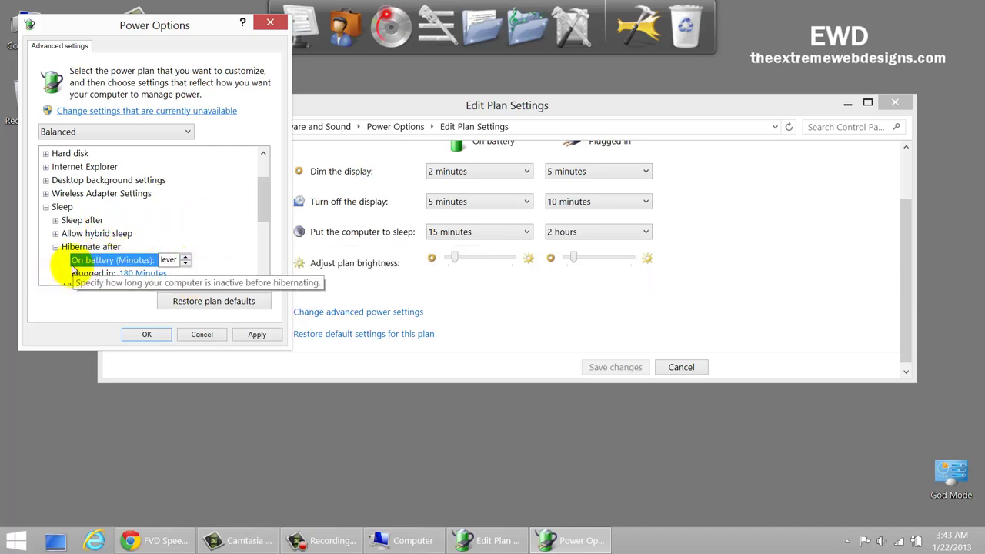
key(Return)
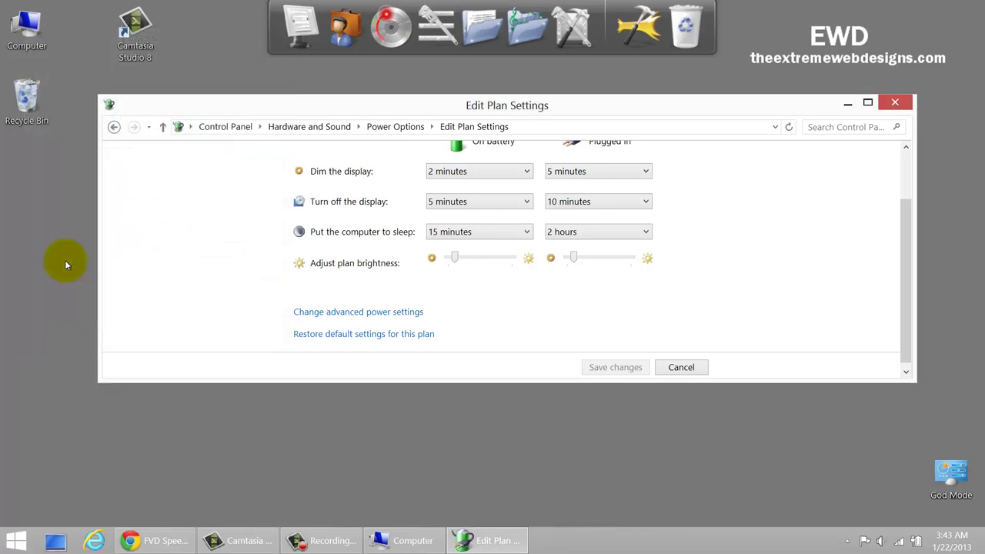
- Reopen the advanced power settings and set the active Dell plan's Hibernate after time on battery to Never, applying the change
click(392, 312)
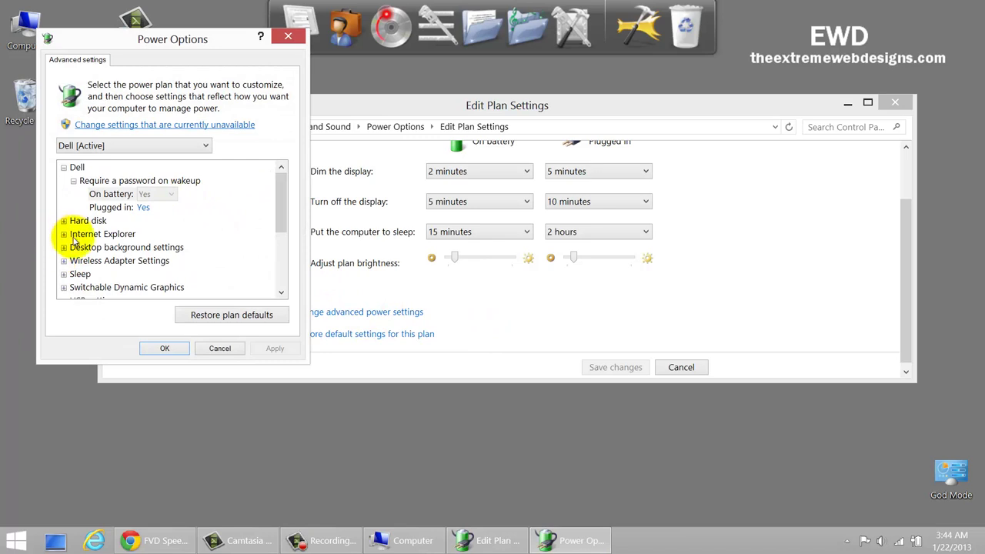
click(64, 274)
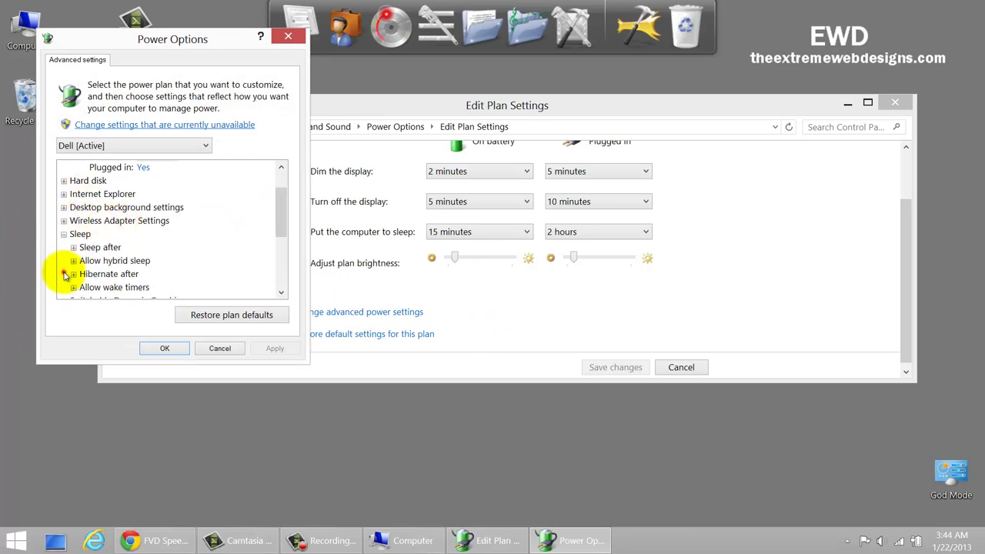
click(74, 276)
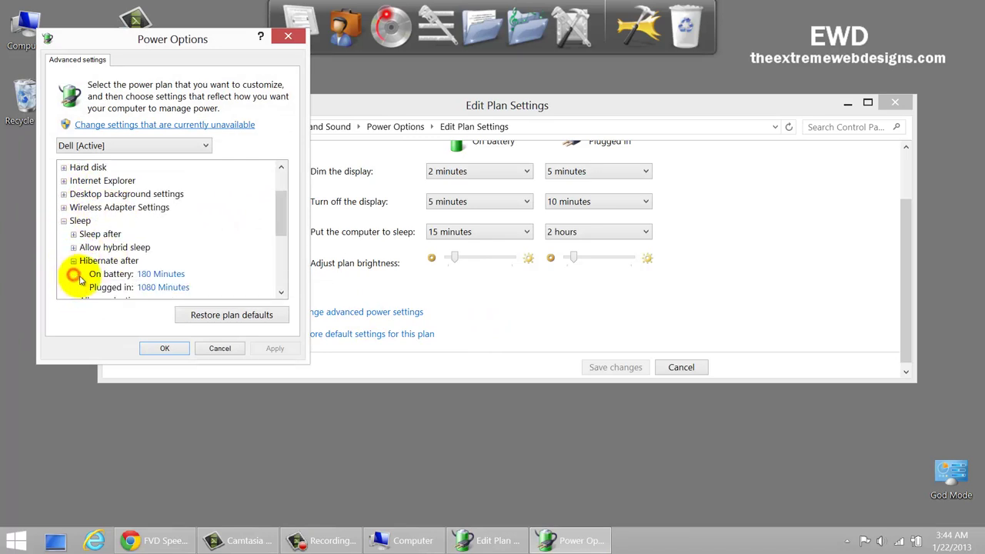
click(168, 274)
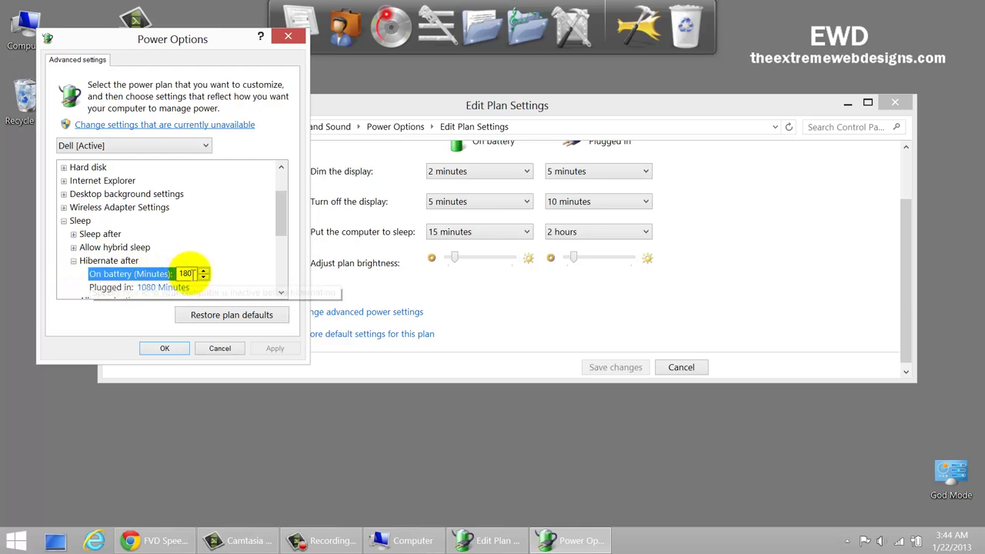
double_click(192, 274)
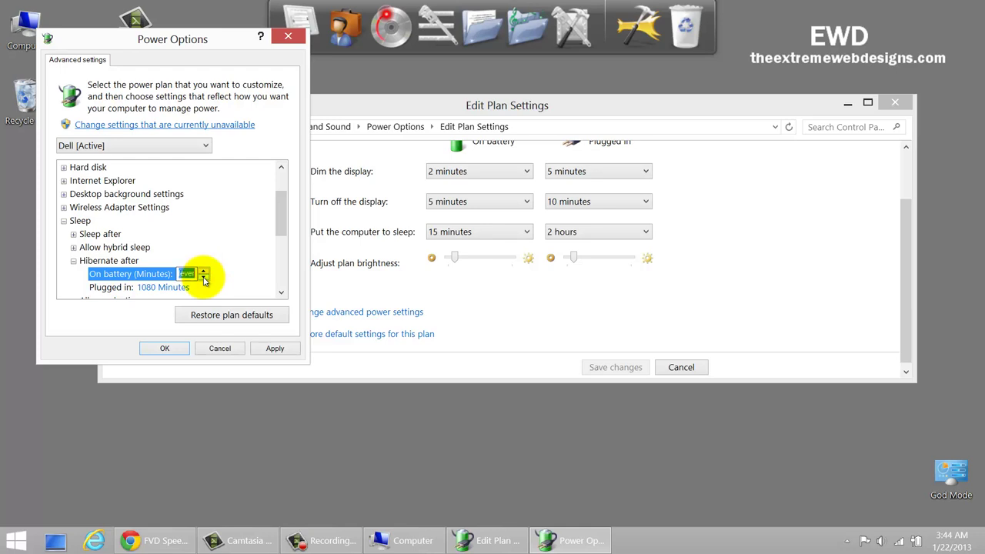
click(266, 347)
click(167, 346)
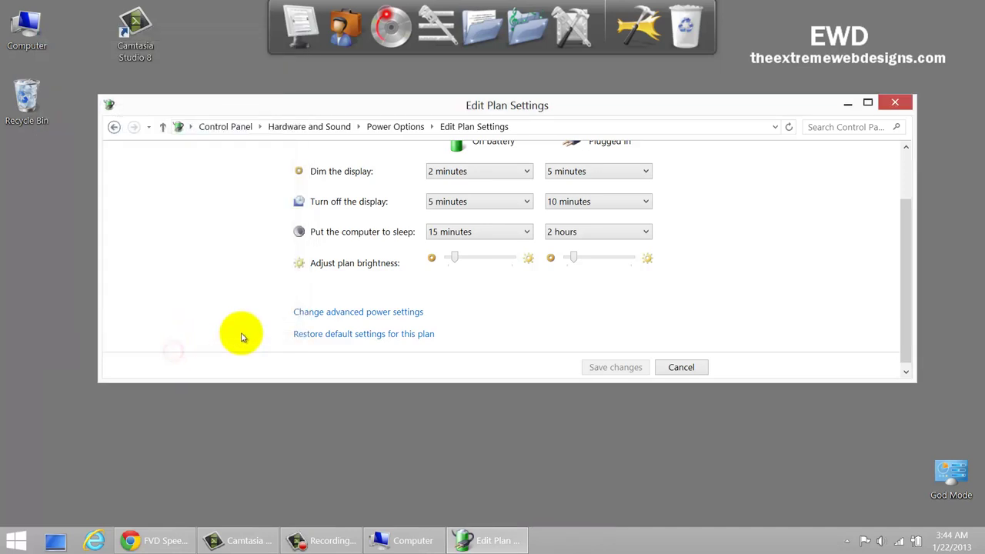
- Check the Dell plan's Hibernate after values under Sleep in the advanced power settings and close the dialog
click(339, 313)
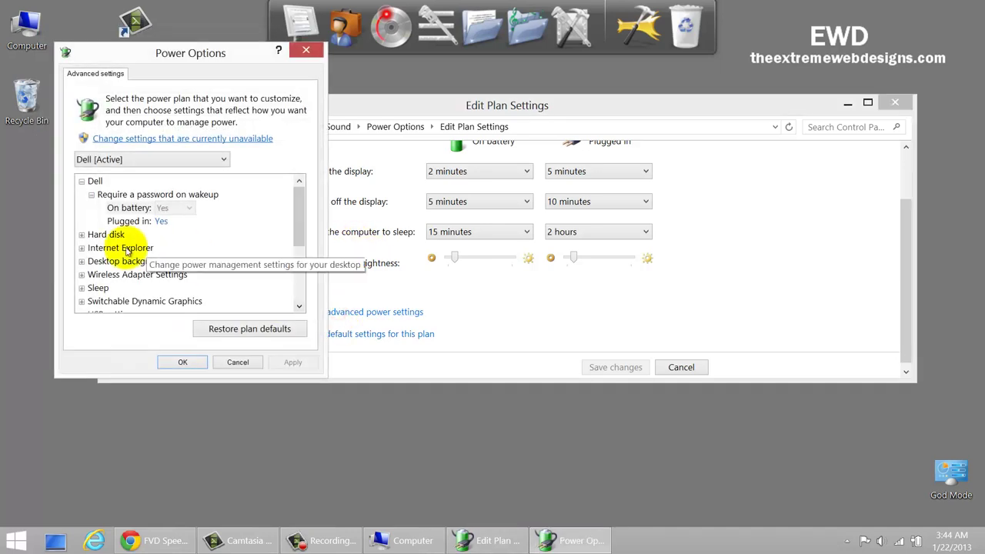
click(82, 287)
scroll(140, 253, down, 1)
click(90, 248)
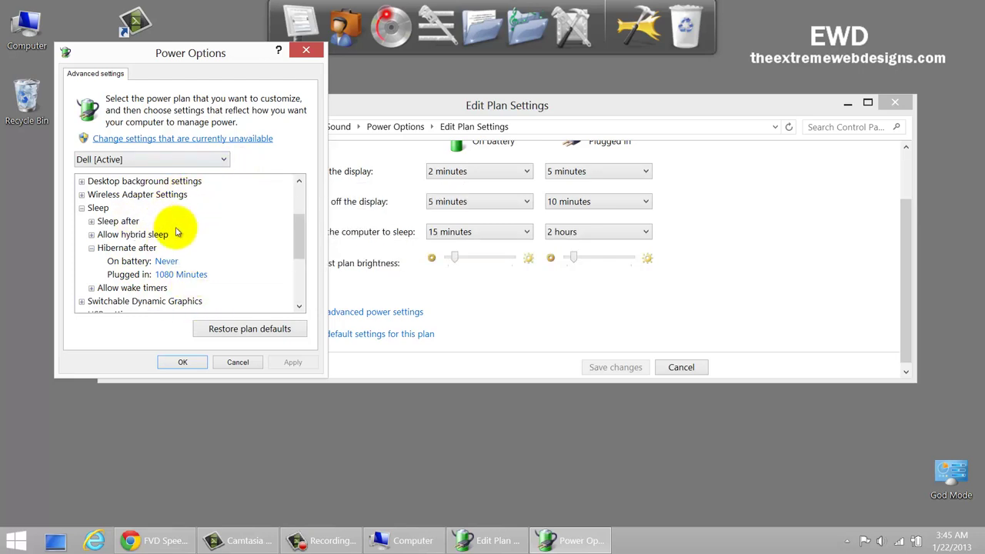
click(305, 50)
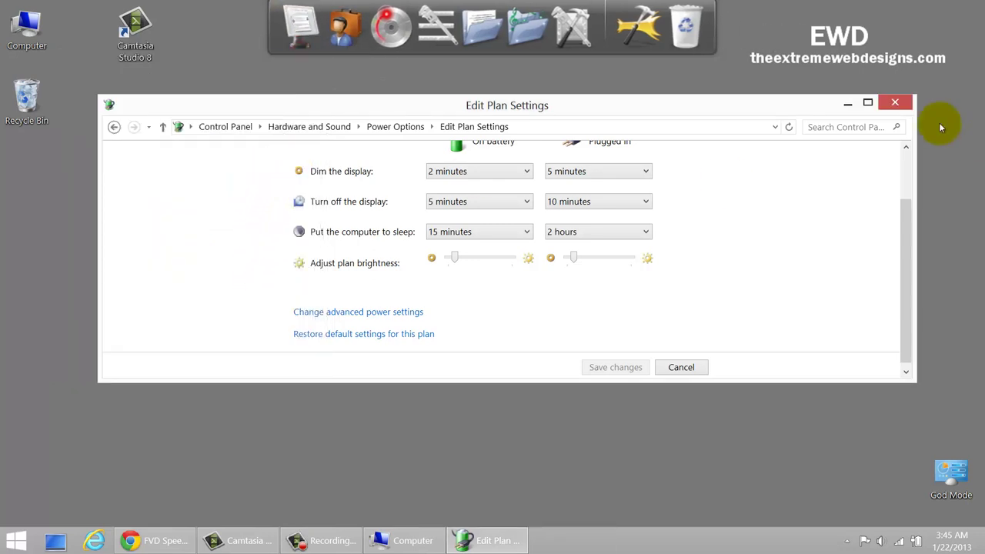
- Close the power plan settings window and empty the Recycle Bin, confirming the permanent deletion
click(895, 103)
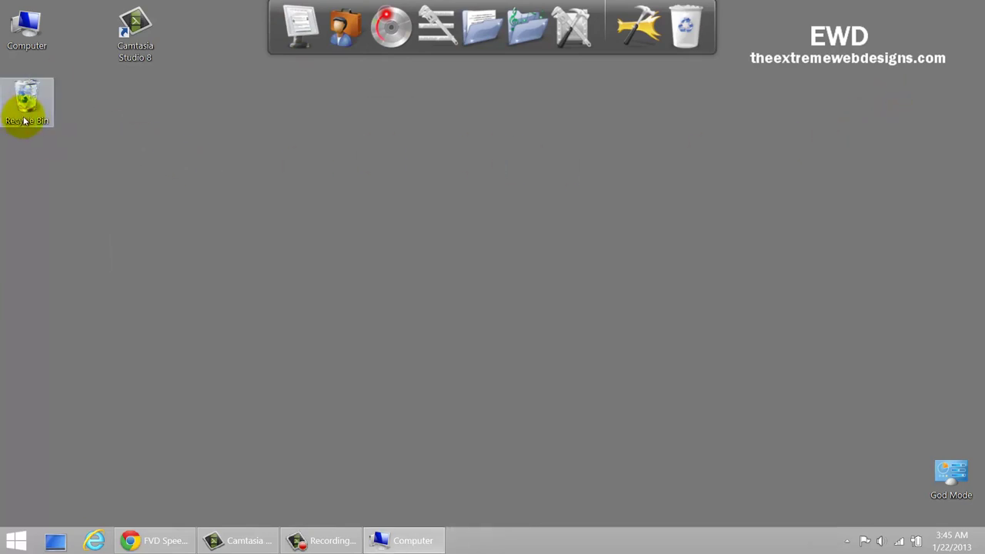
click(29, 112)
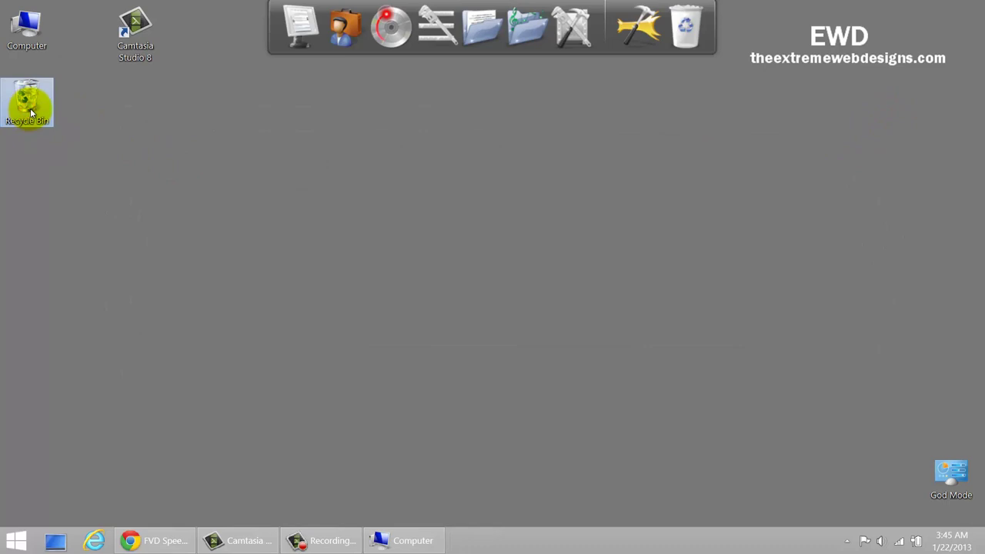
right_click(31, 111)
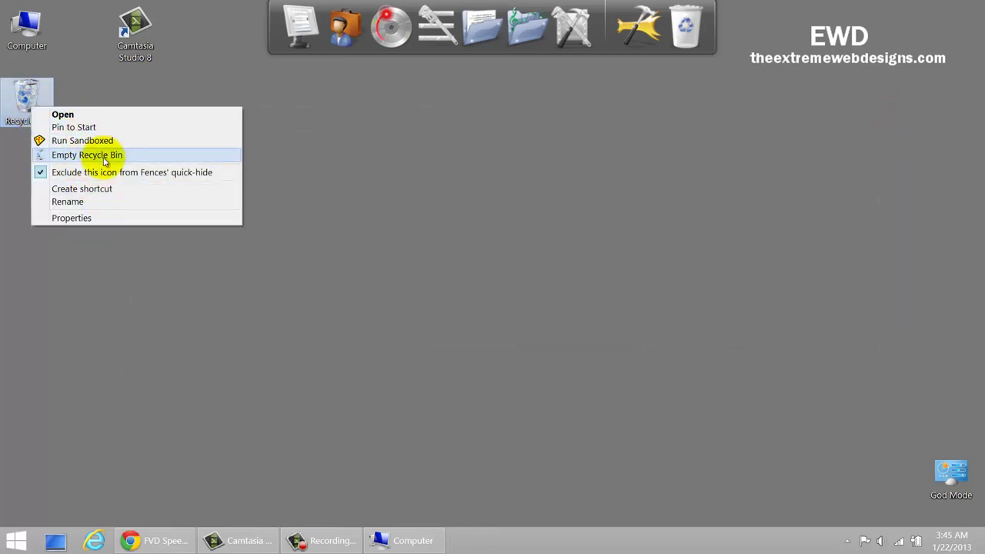
click(104, 158)
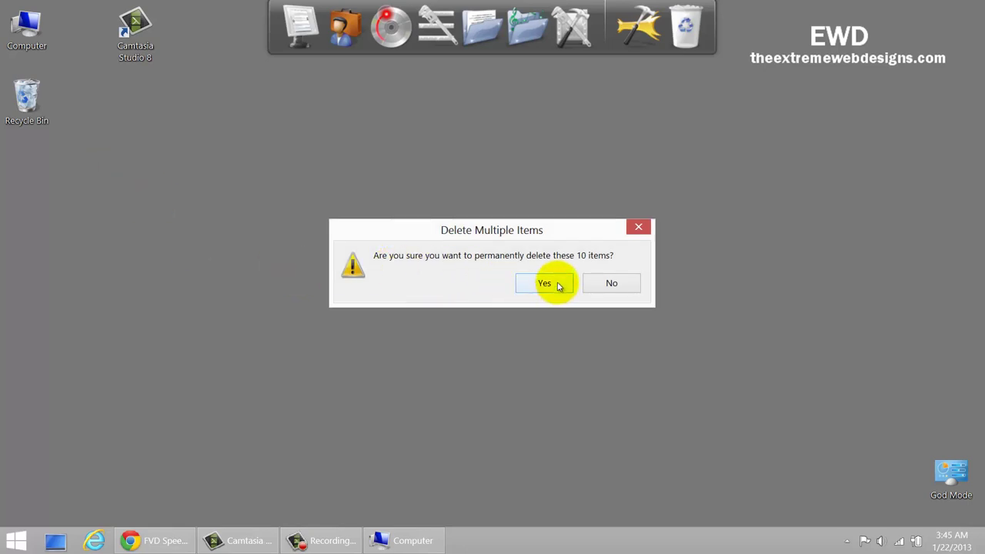
click(560, 285)
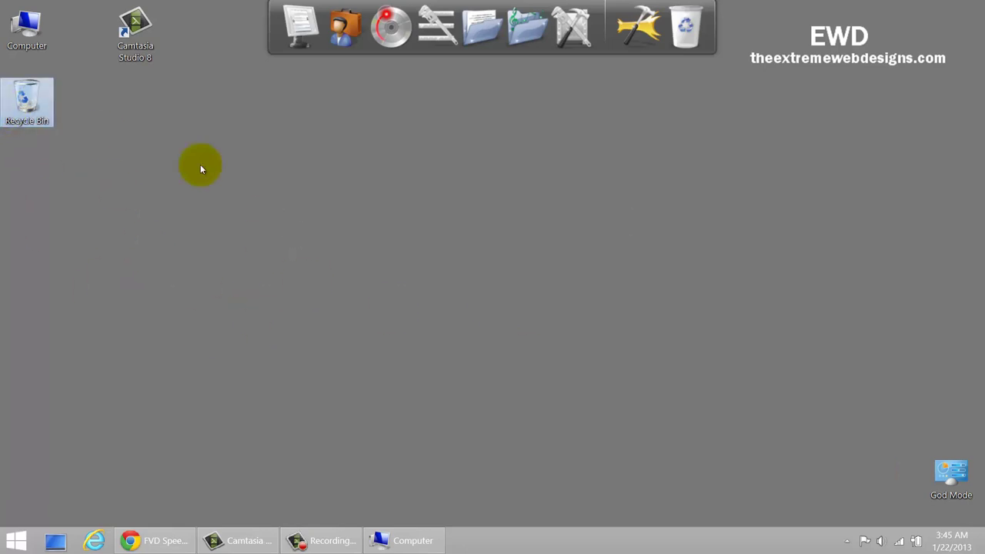
click(117, 121)
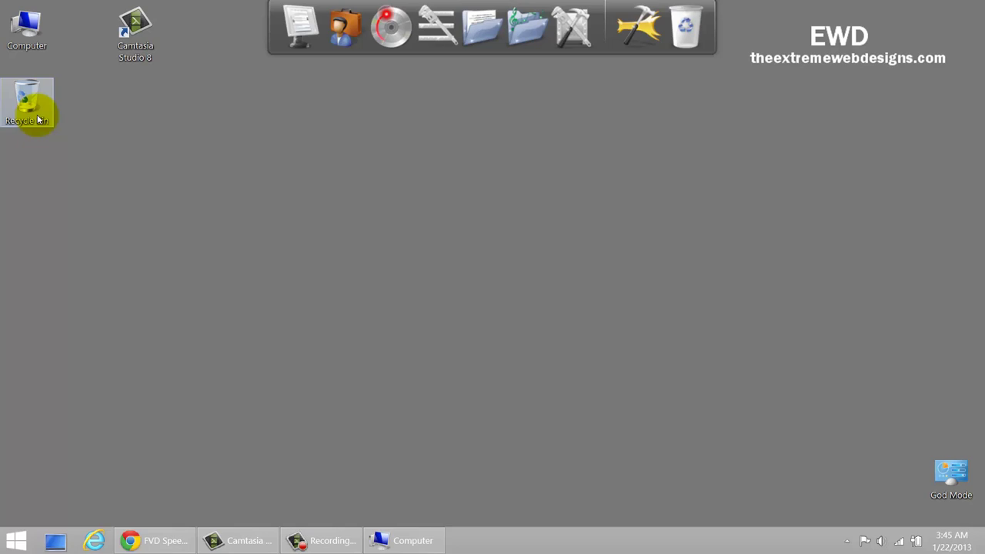
- In the Recycle Bin properties, try a custom maximum size of 200 MB for drive D
click(37, 118)
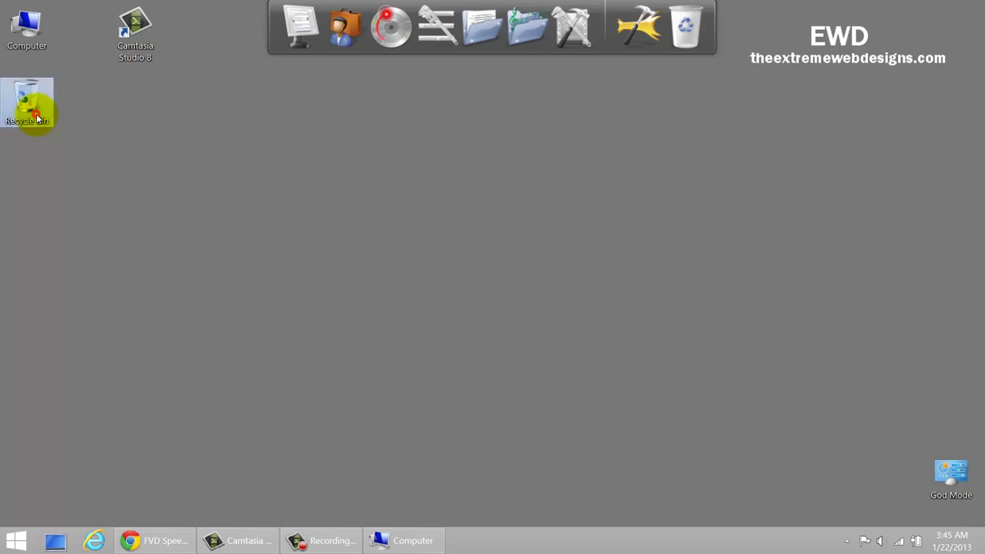
right_click(37, 118)
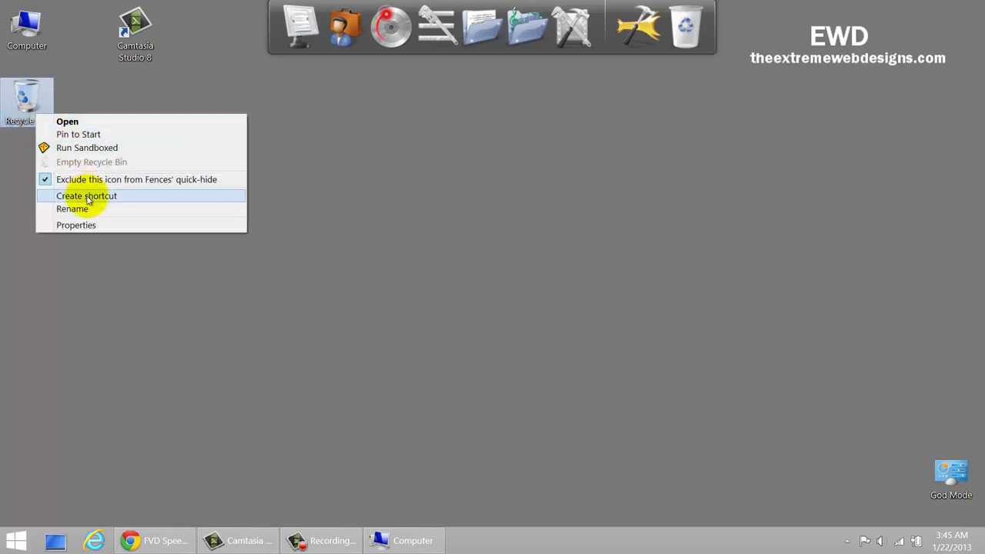
click(98, 223)
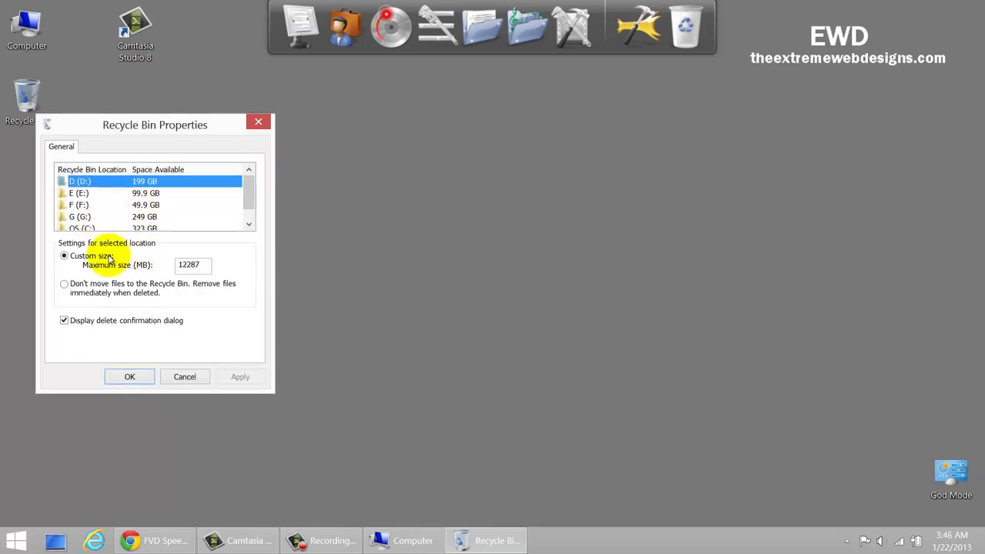
drag(208, 267, 165, 265)
click(208, 267)
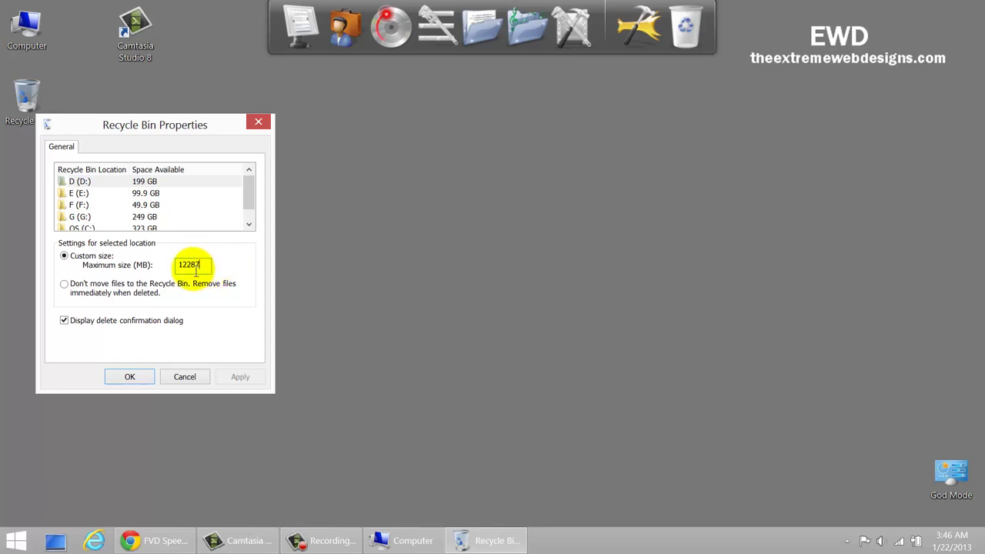
double_click(208, 268)
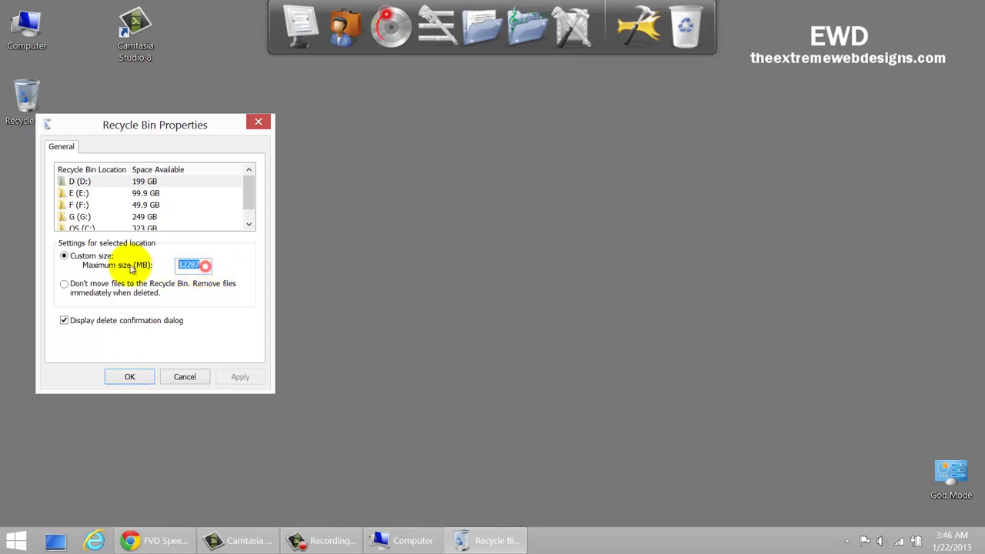
text(200)
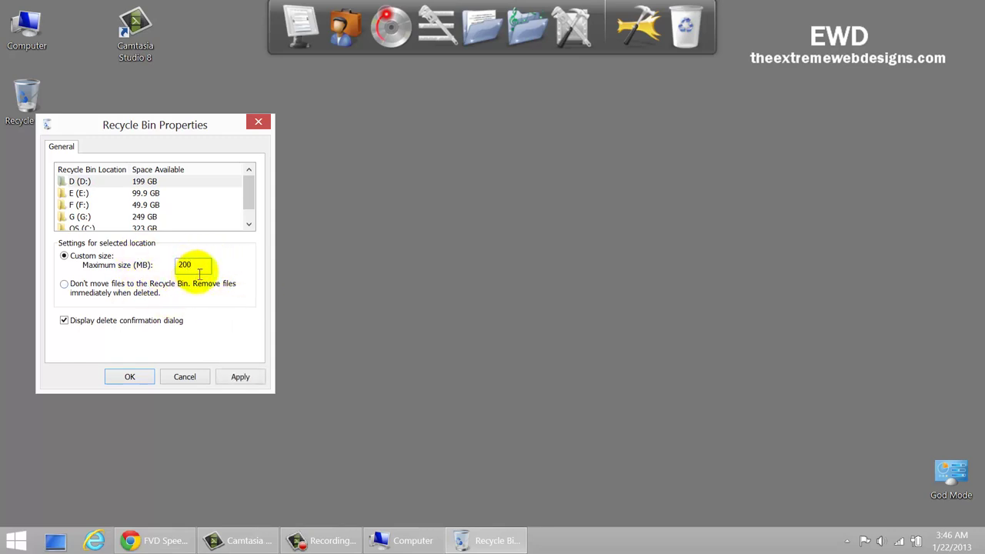
- Check the free space and capacity of the hard drives in the Computer window and minimize it
click(392, 534)
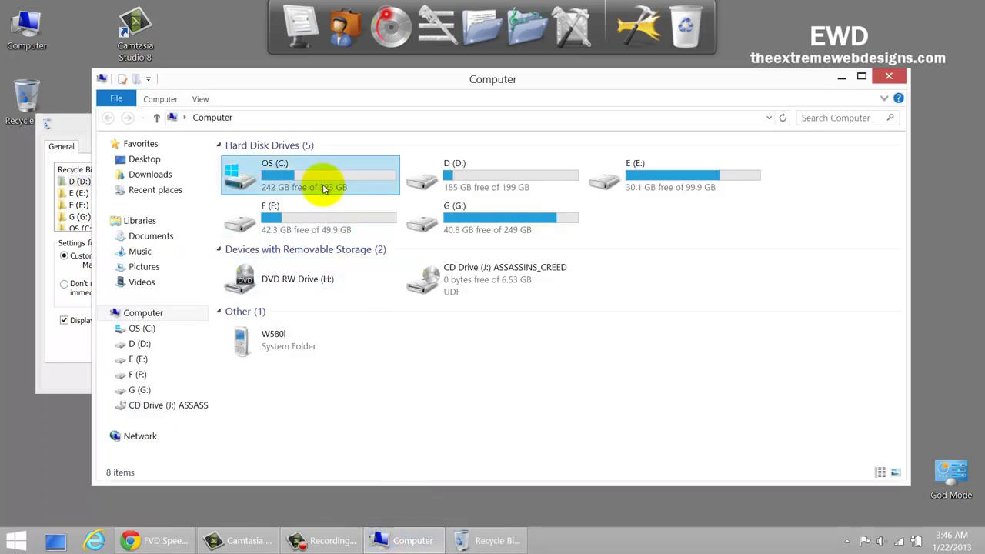
click(294, 182)
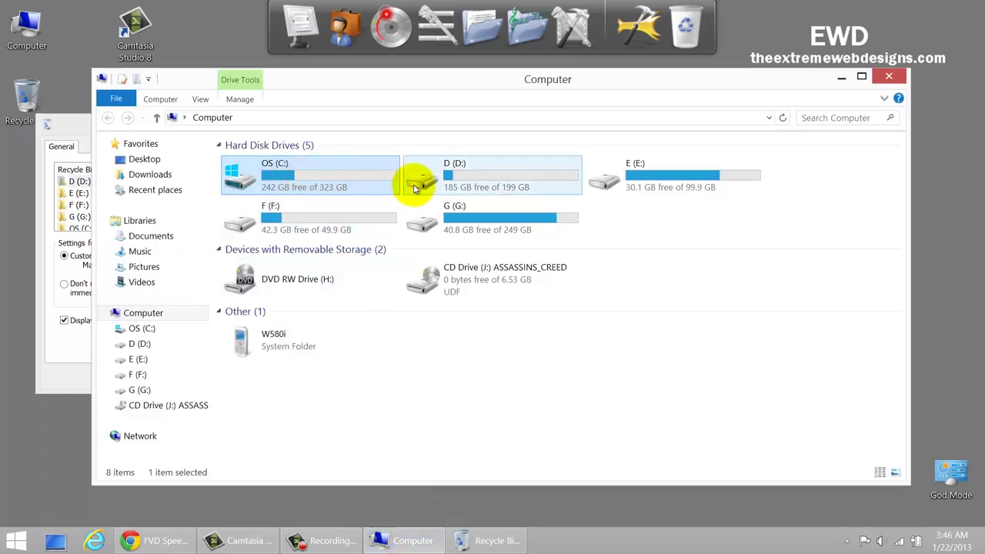
click(840, 77)
- Dismiss the Recycle Bin properties without saving the size change
double_click(183, 265)
click(192, 265)
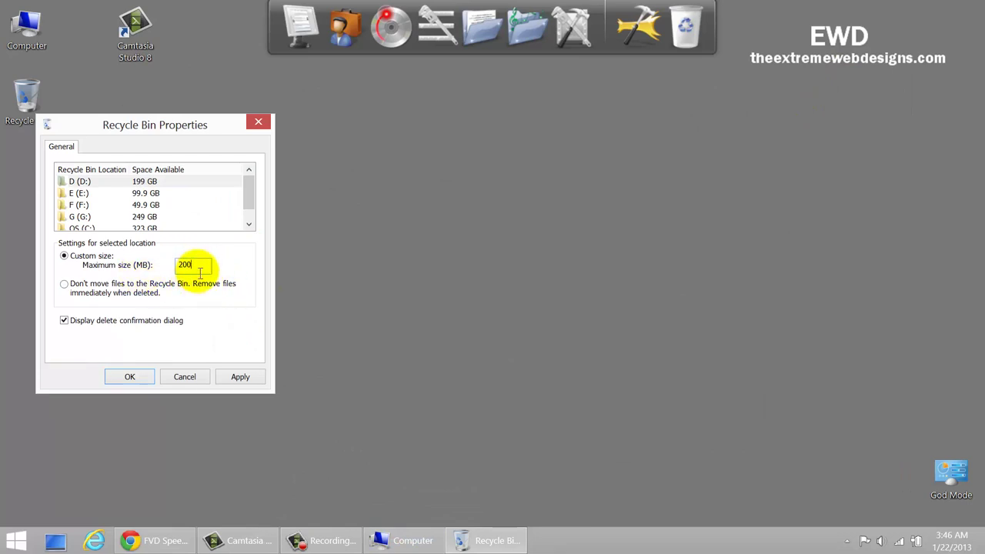
double_click(208, 266)
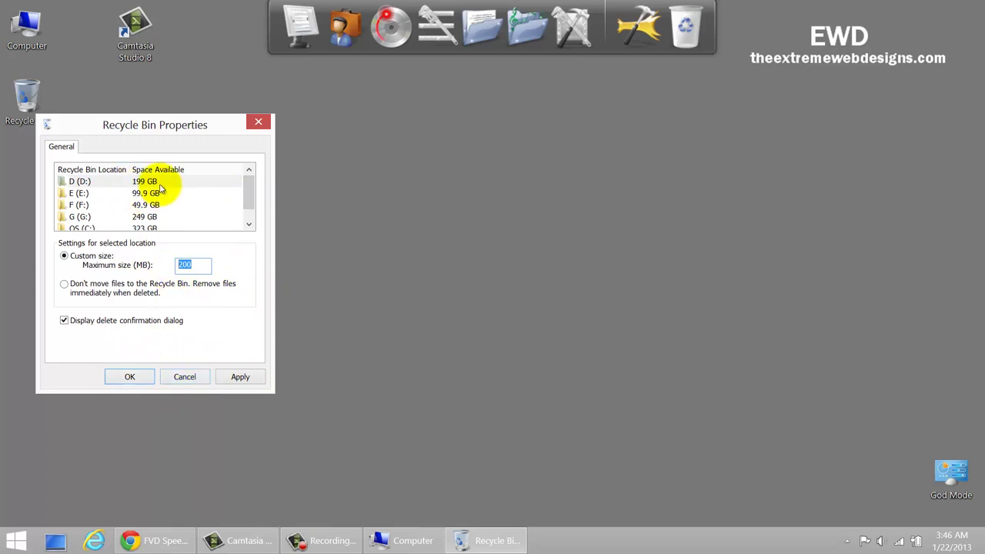
click(191, 376)
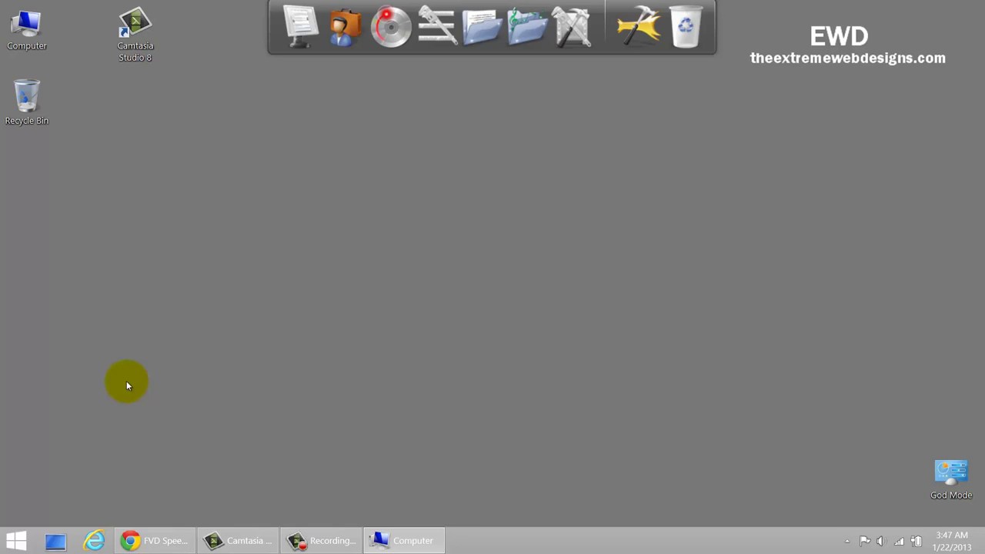
- Clear the Windows Store cache by running the wsreset command and return to the desktop
key(super+r)
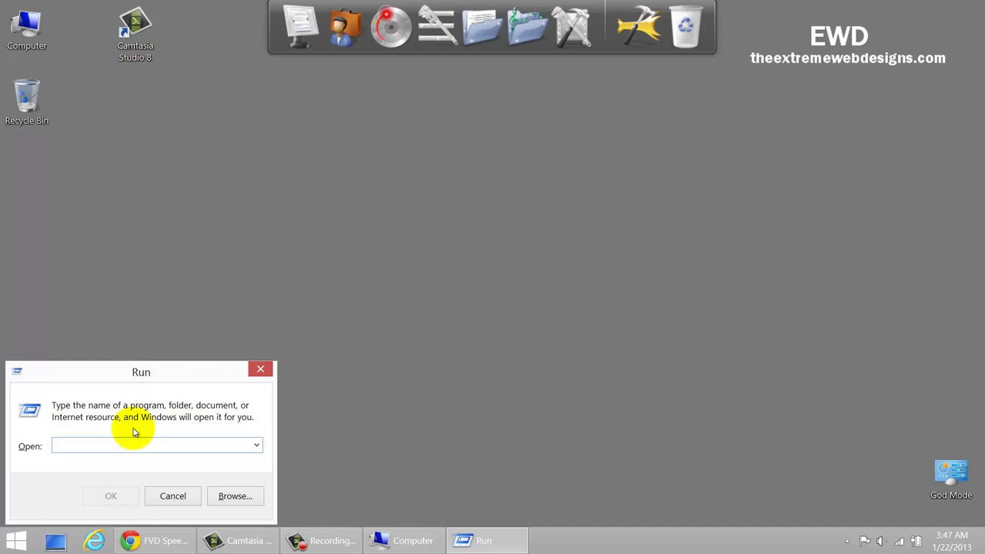
text(wsreset)
click(114, 495)
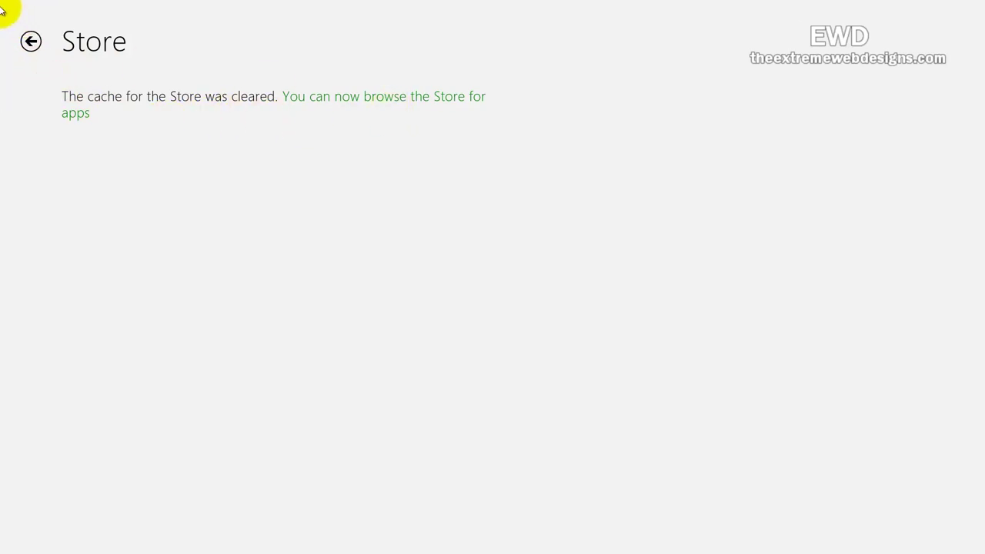
click(12, 19)
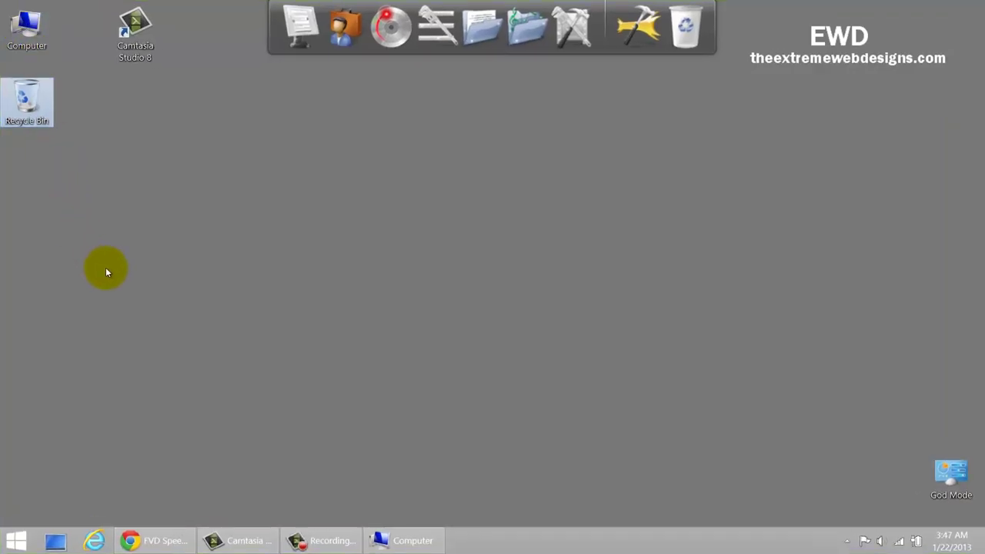
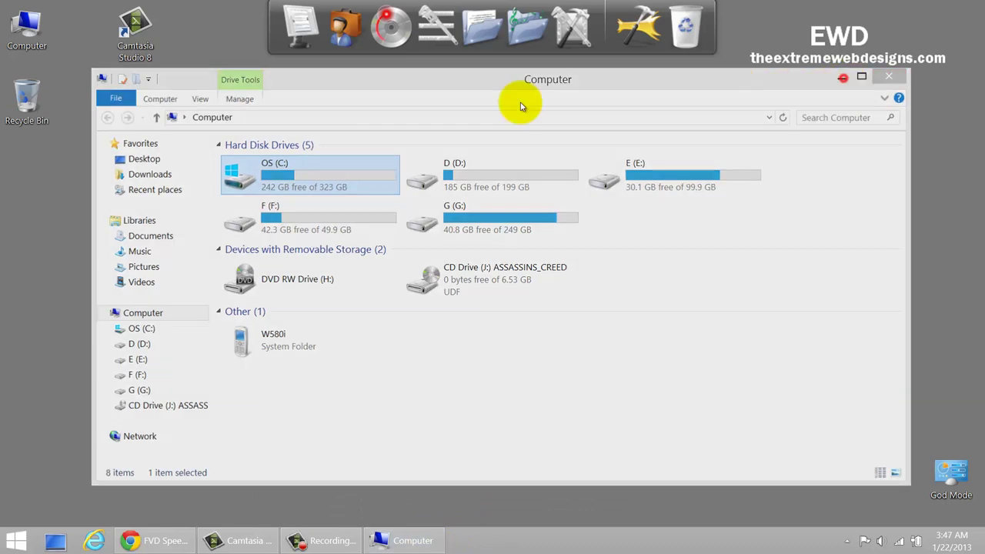
- Open the System Protection configuration for drive OS (C:) from the computer's system properties
right_click(11, 33)
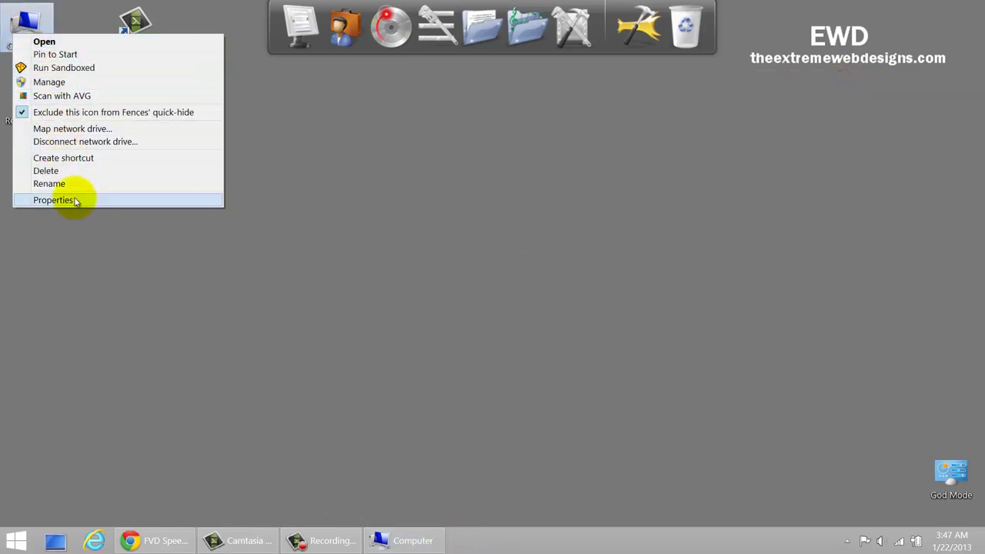
click(75, 200)
click(162, 219)
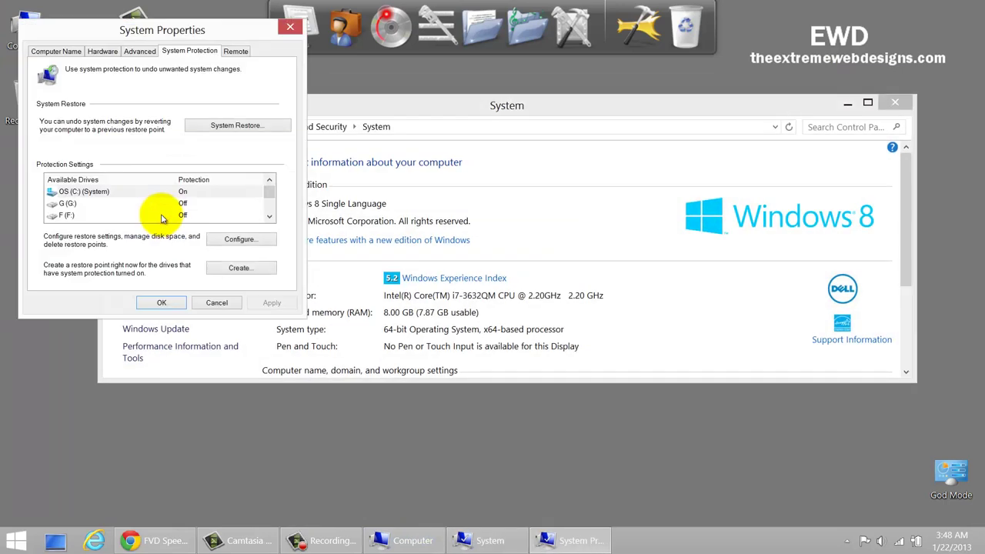
key(Tab)
key(Return)
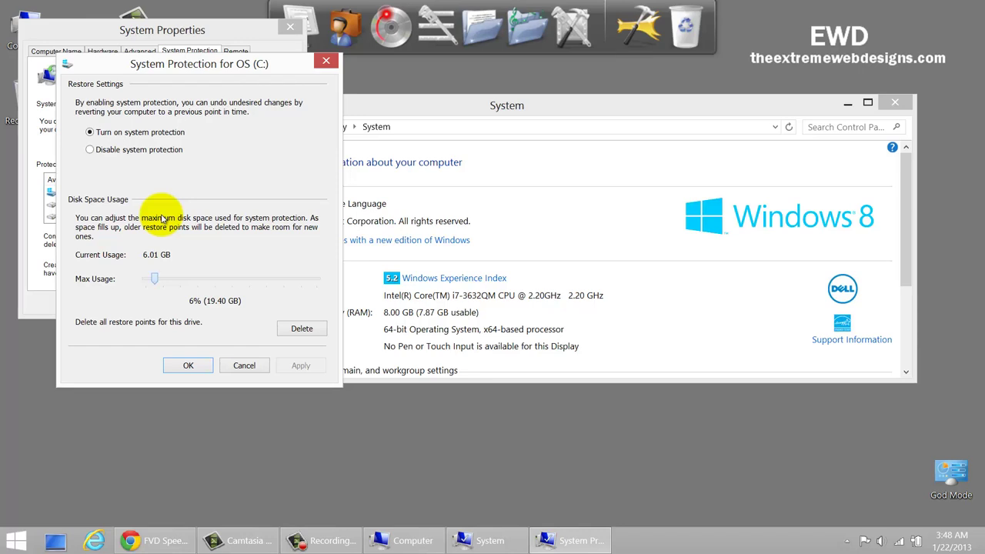
- Reduce the maximum disk space for system protection on drive C to 1% (3.23 GB), confirm, and close the system windows
key(Left)
key(Left)
key(Left)
key(Left)
key(Left)
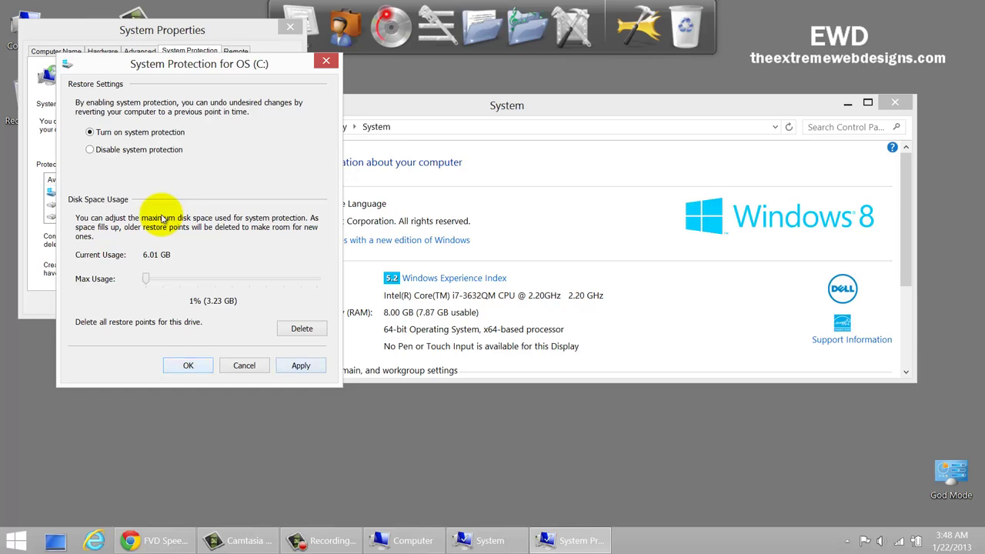
key(Tab)
key(Return)
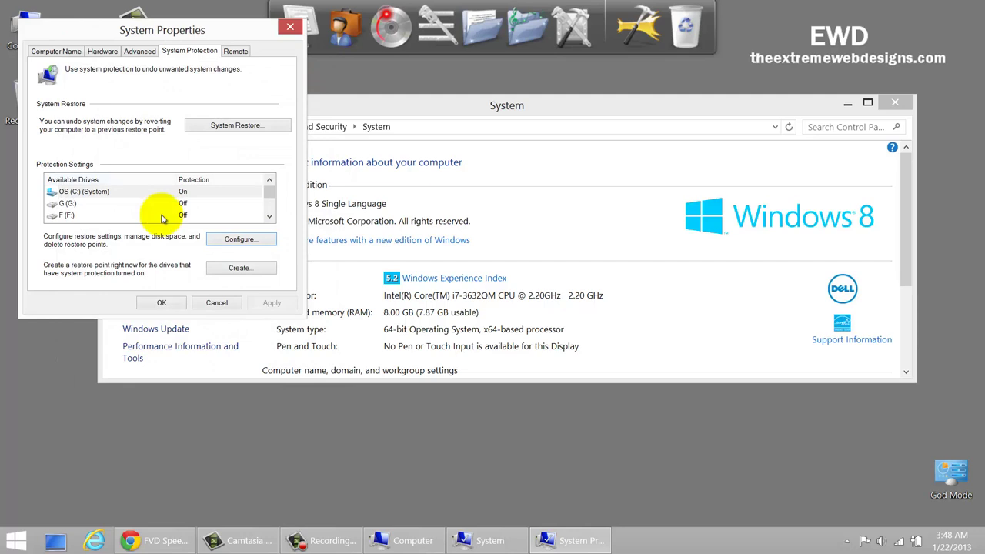
click(290, 27)
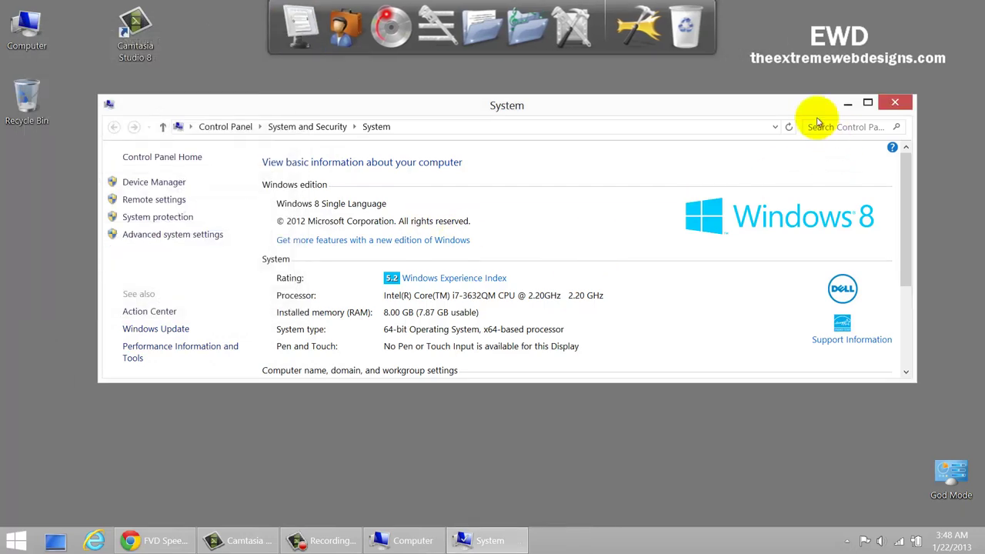
click(895, 102)
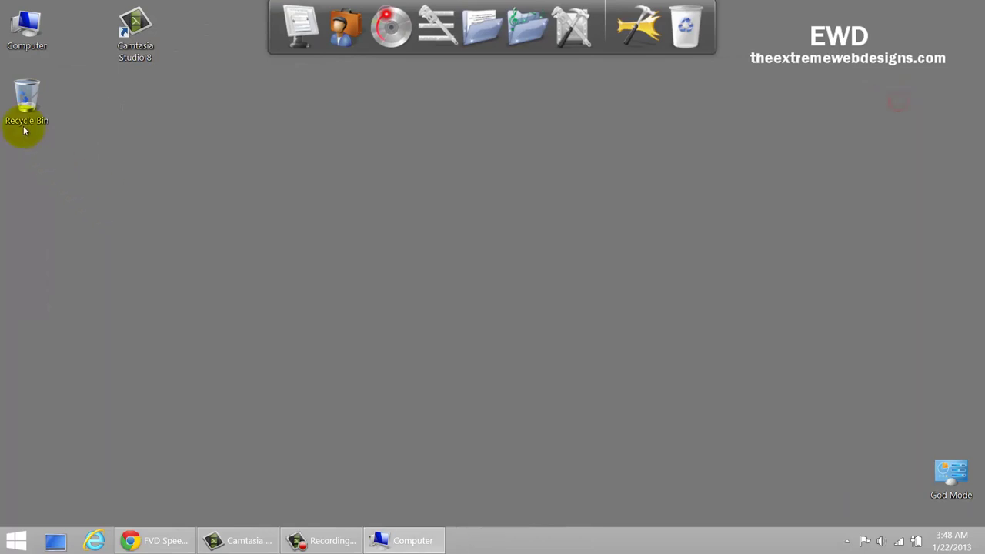
- Start Disk Cleanup for drive OS (C:) from its properties, minimizing the Computer window
double_click(16, 47)
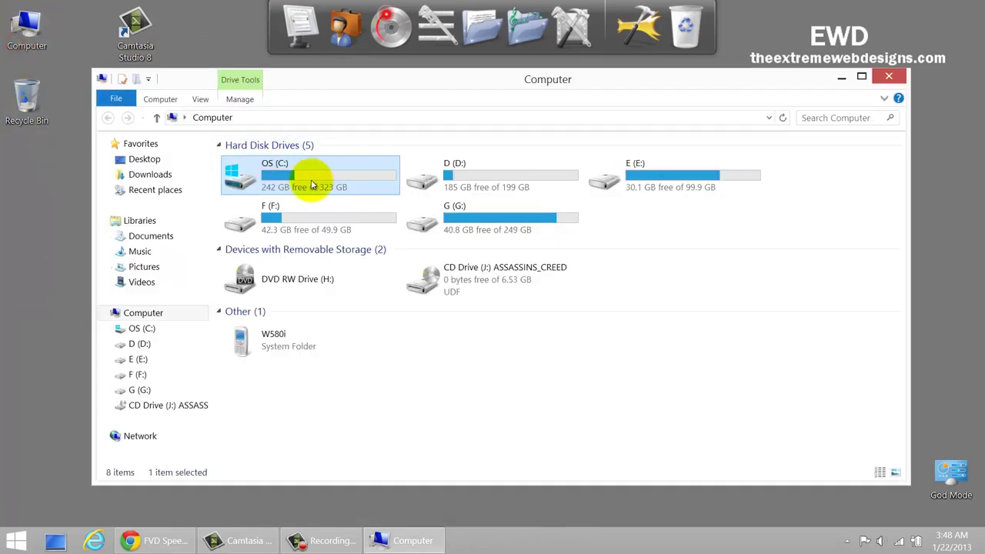
right_click(311, 186)
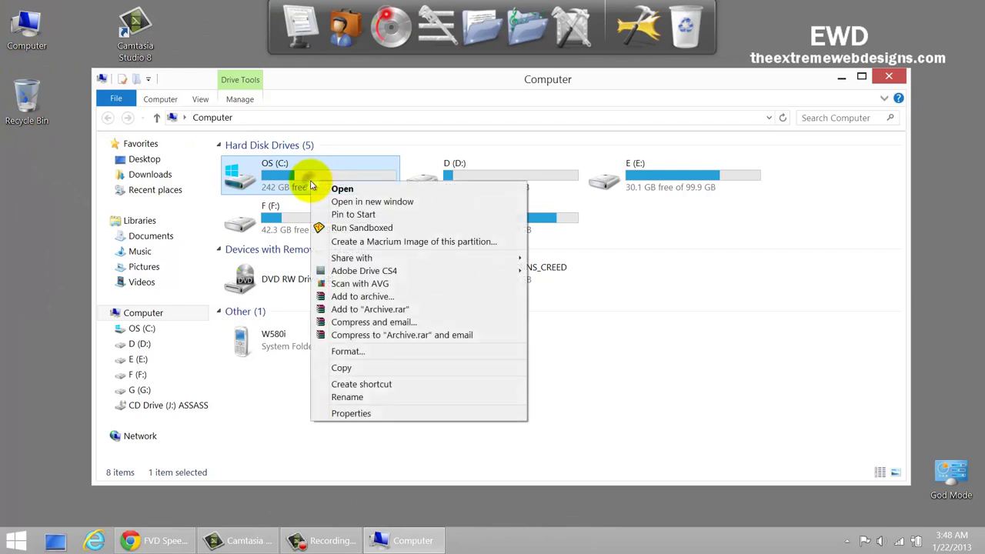
click(336, 414)
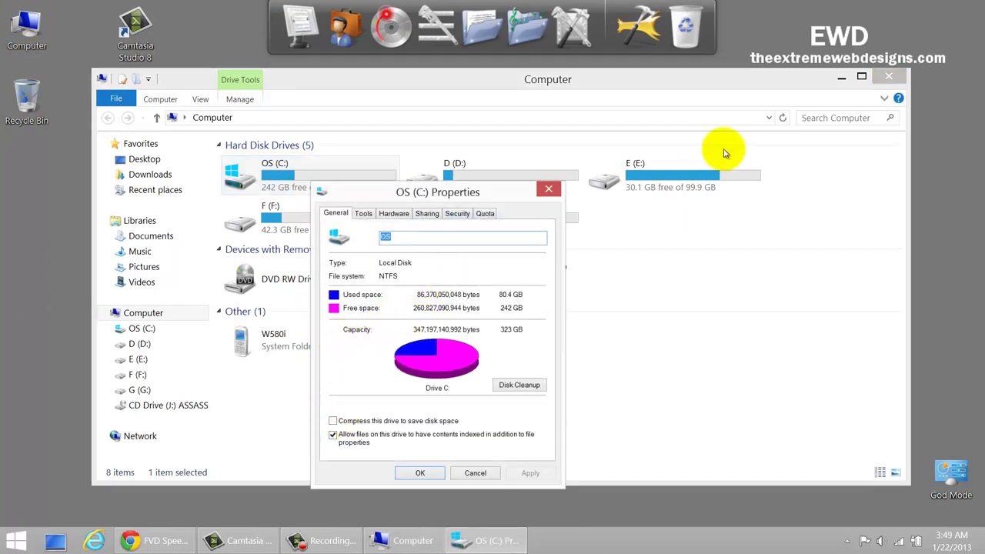
click(842, 77)
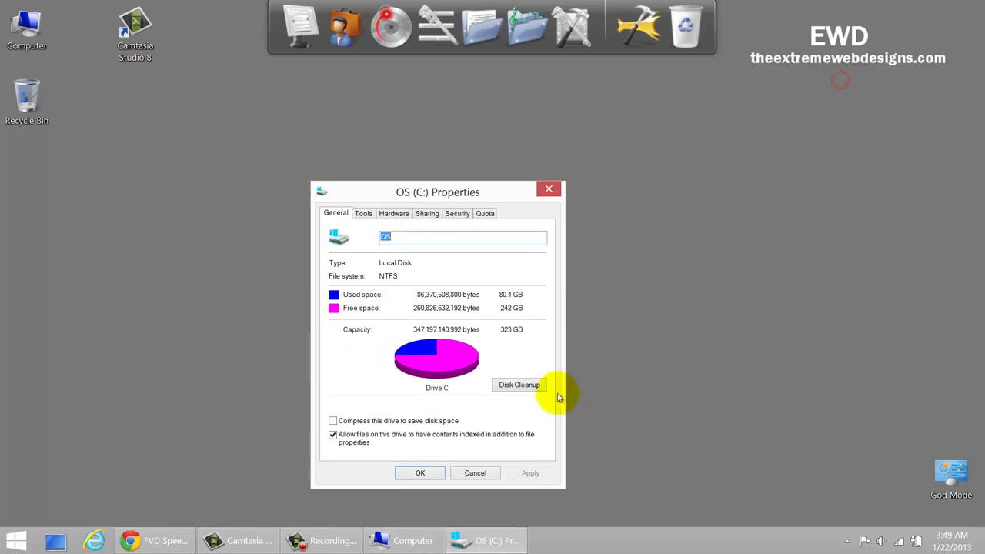
click(530, 389)
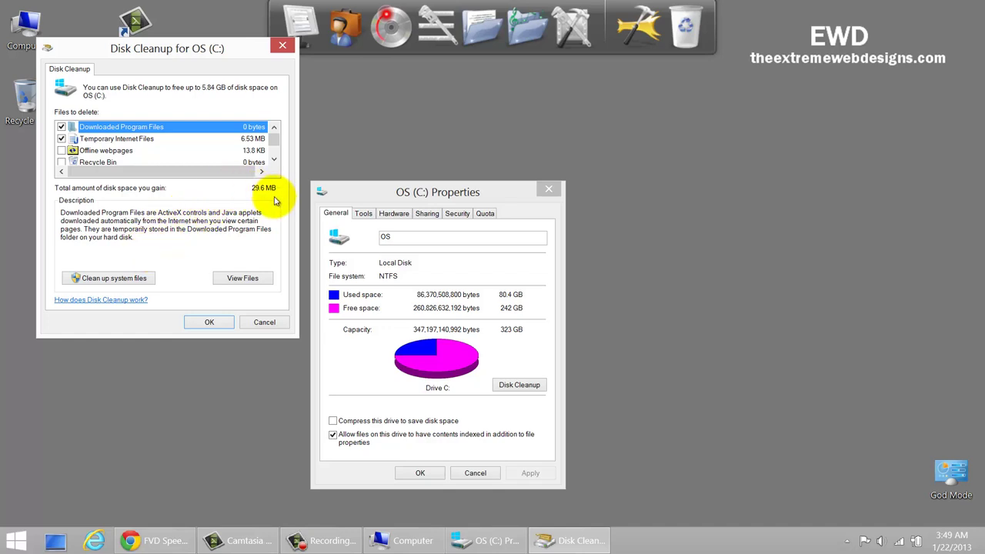
- Include system files in the Disk Cleanup scan and delete all but the most recent restore point
click(136, 278)
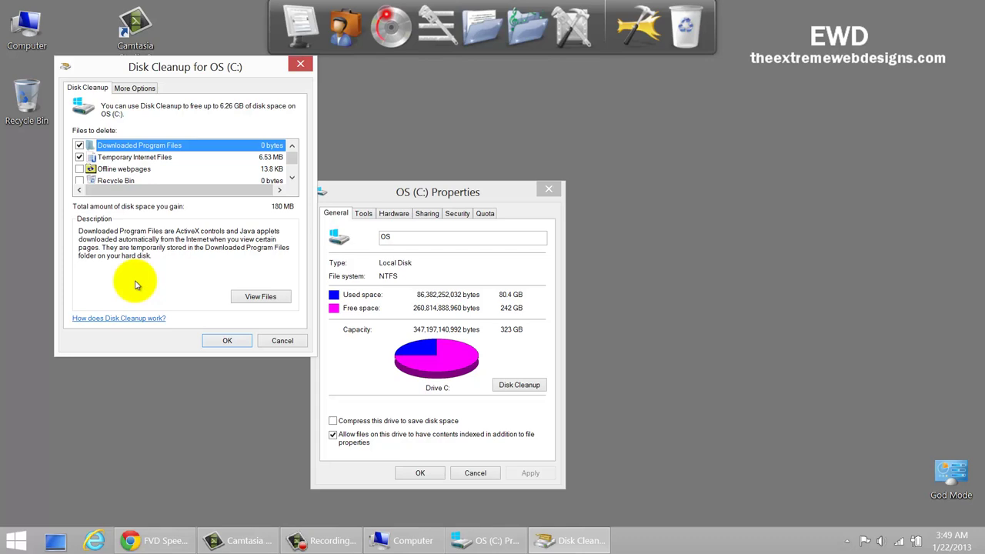
key(ctrl+Tab)
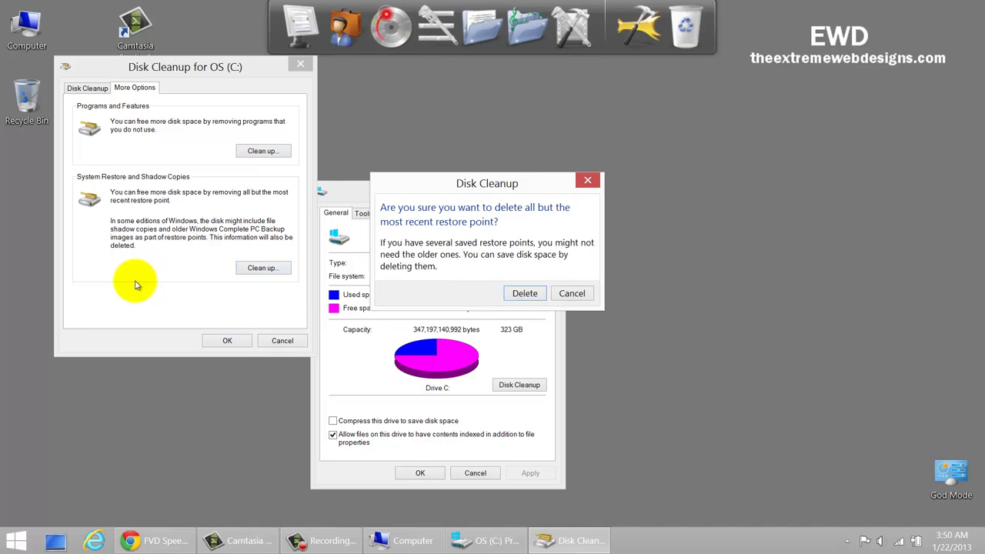
key(Return)
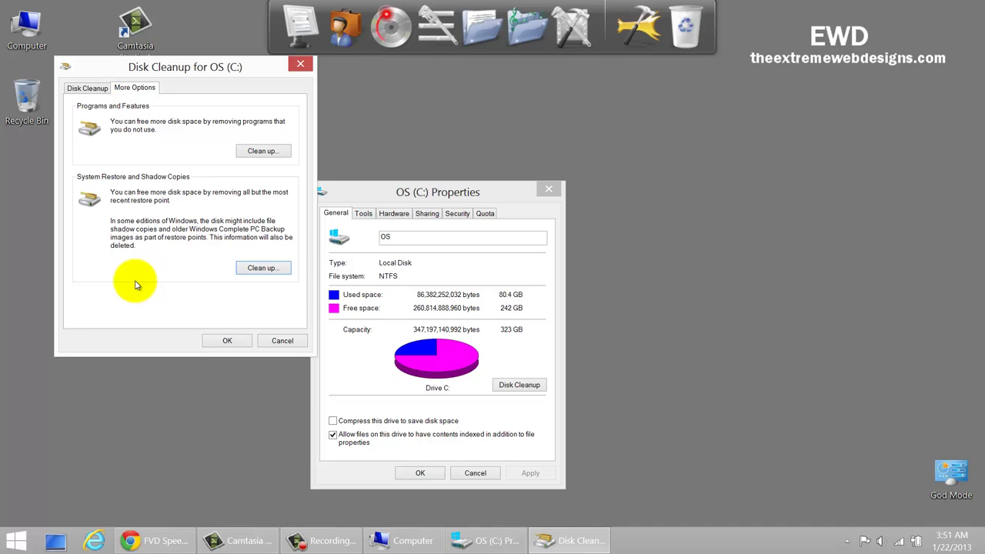
- Run the cleanup of drive OS (C:), confirm permanent file deletion, and move the drive's properties window clear of the progress dialog
key(Return)
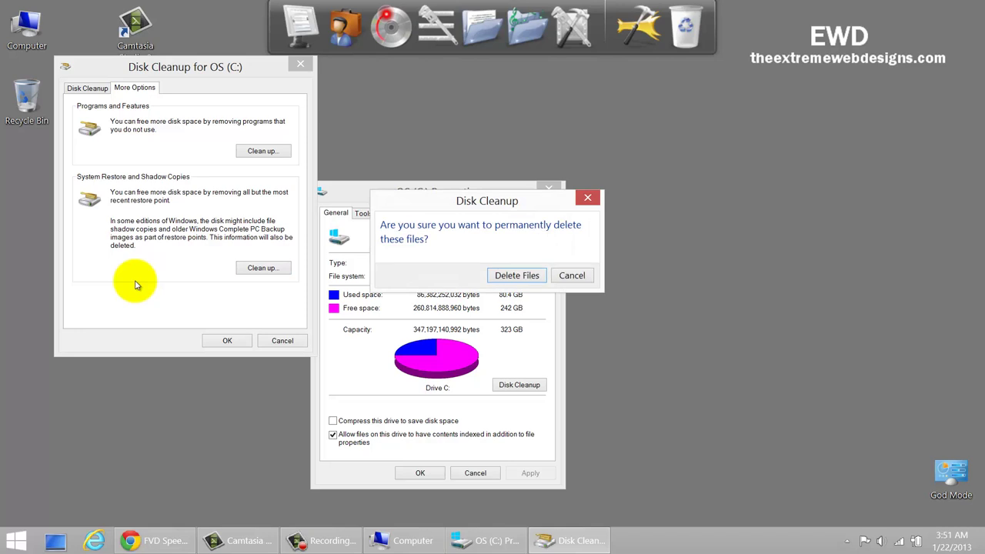
key(Return)
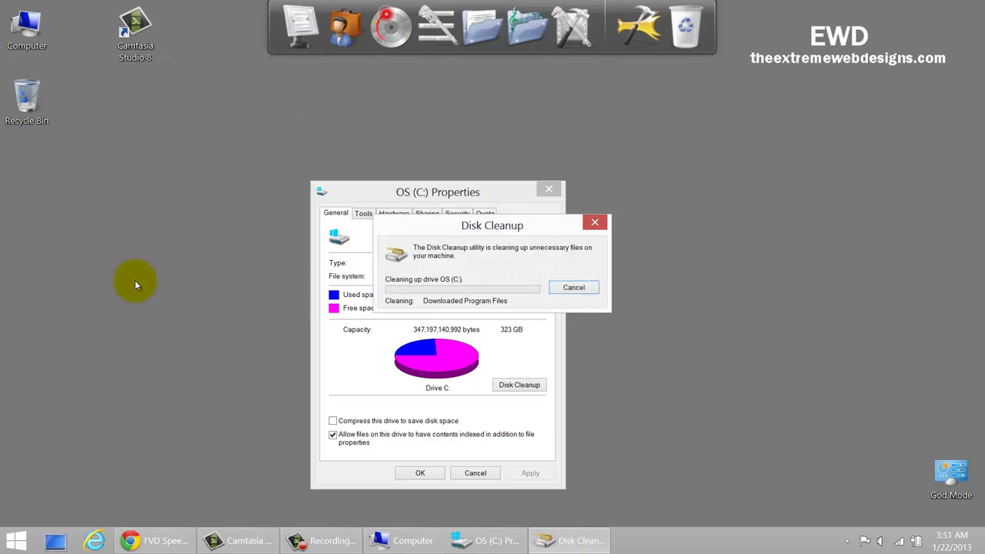
drag(407, 192, 209, 174)
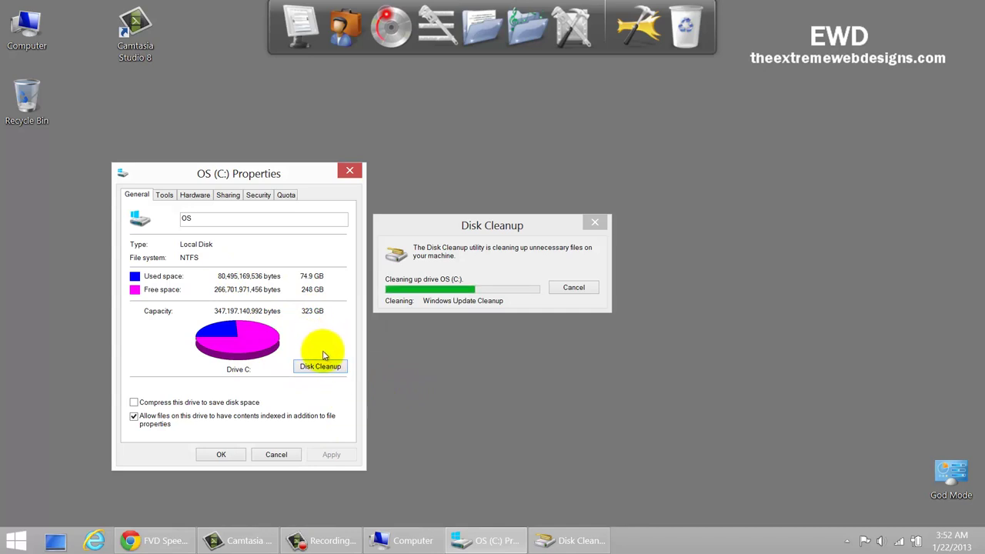
- Search for CCleaner, launch it, and display its application cleaning options
click(17, 539)
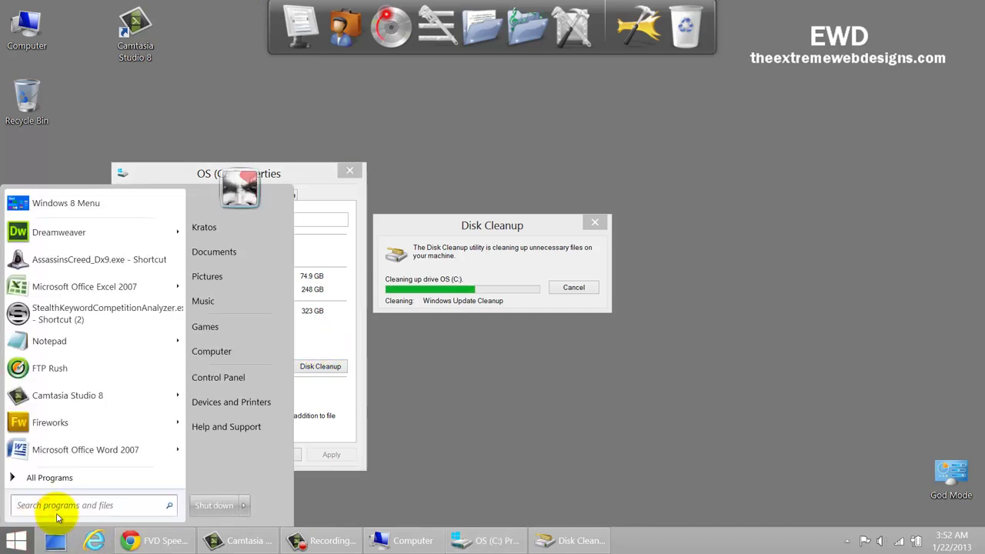
text(ccl)
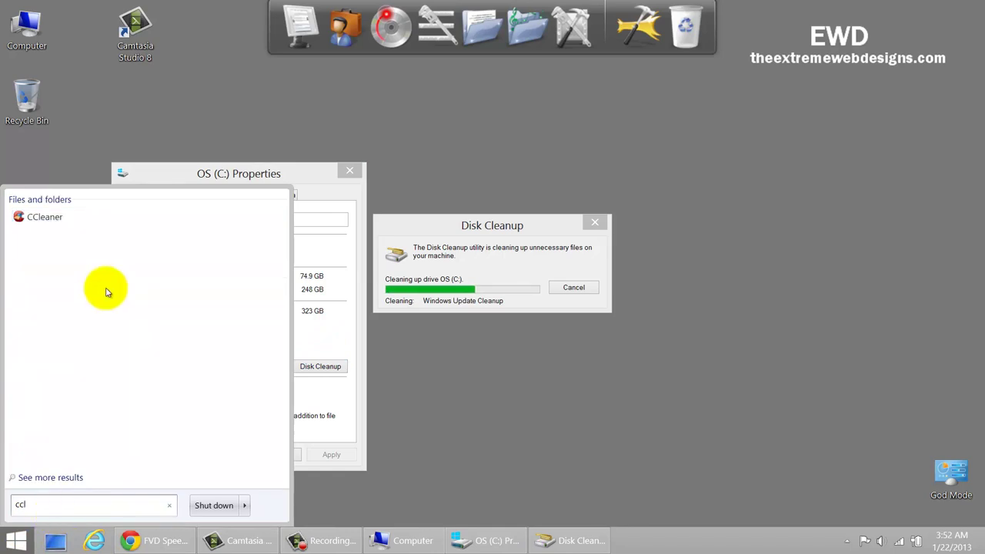
click(45, 219)
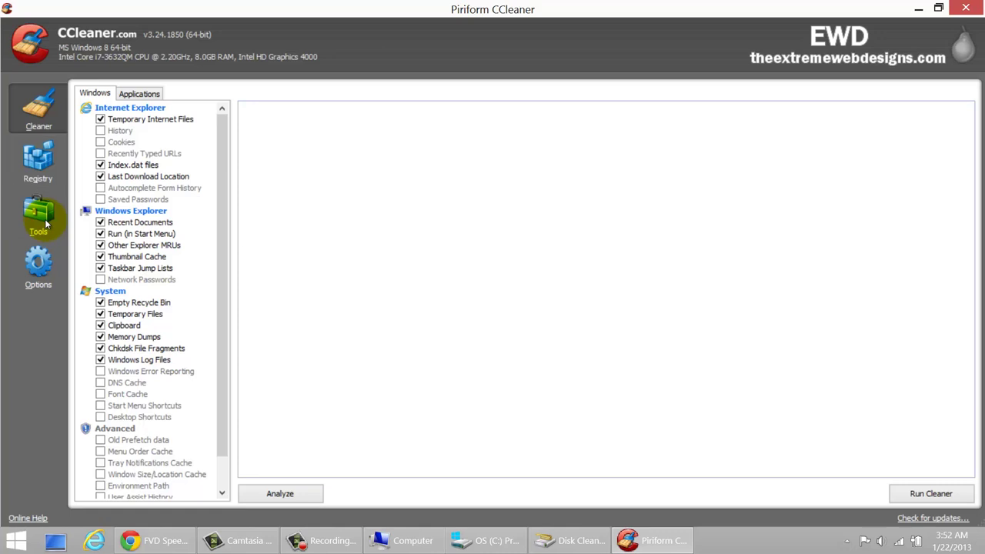
key(ctrl+Tab)
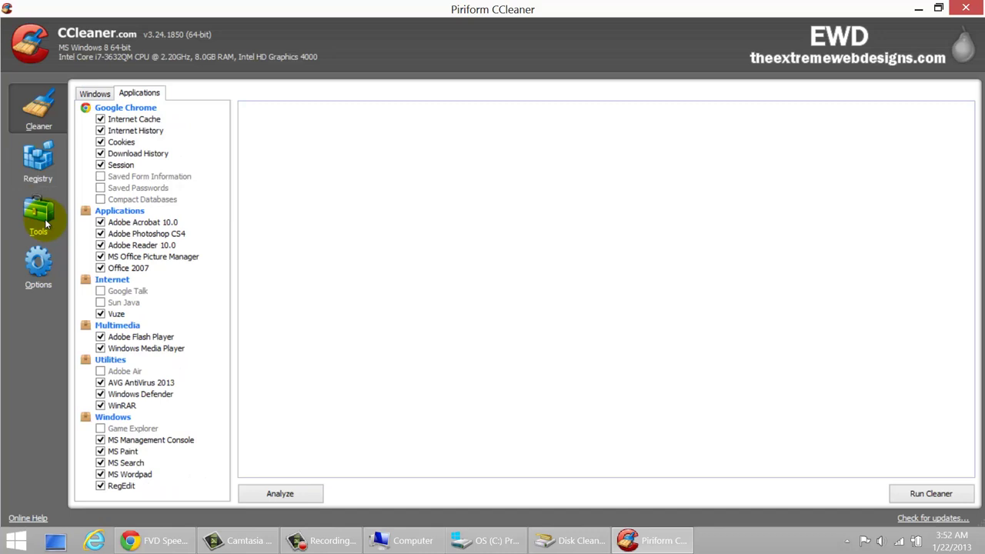
- Analyze the files to clean in CCleaner, declining to close Google Chrome
key(Return)
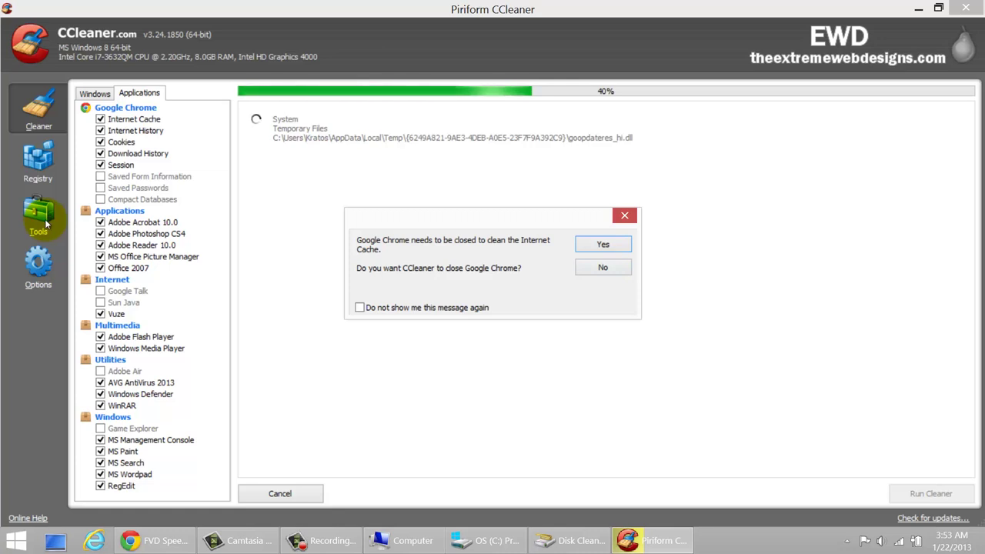
key(Tab)
key(Return)
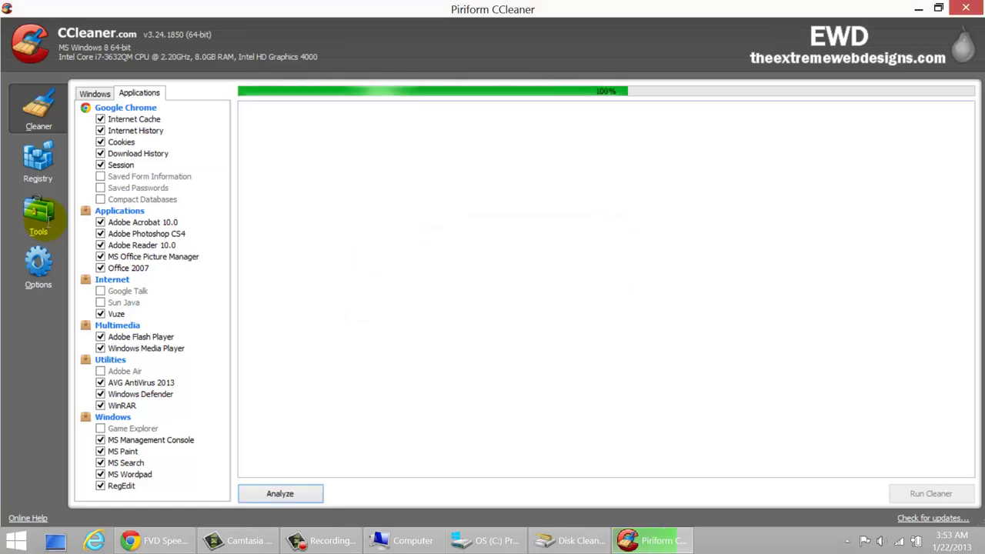
- Examine the CCleaner analysis results, highlighting the summary line with the approximate size to be removed
key(Tab)
key(ctrl+a)
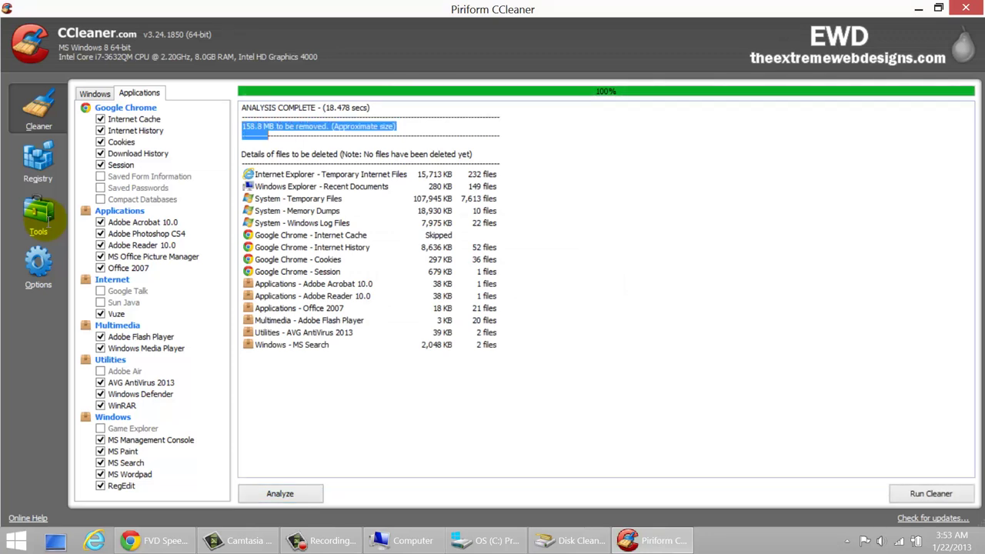
key(Left)
key(shift+Right)
key(shift+Right)
key(shift+Right)
key(shift+Right)
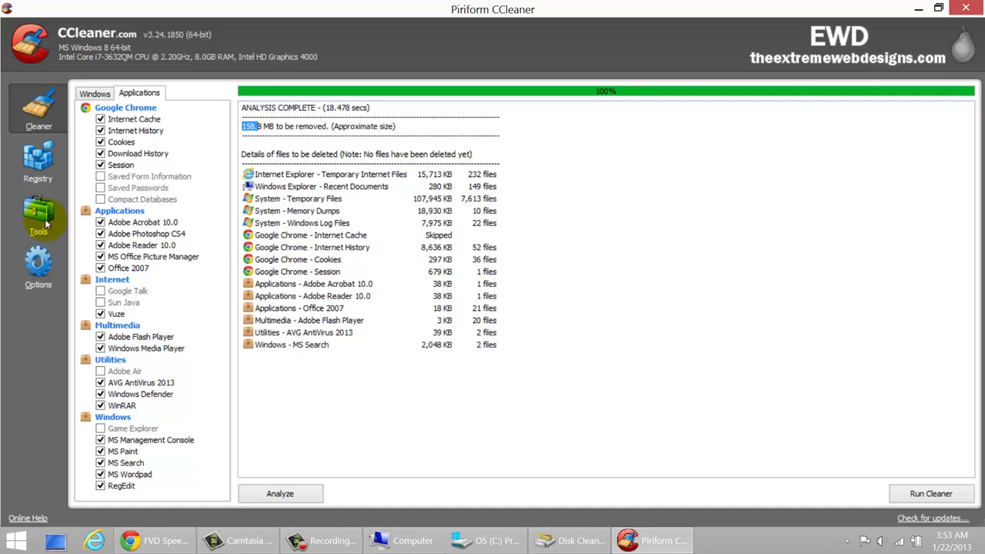
key(Left)
key(ctrl+a)
key(Left)
drag(254, 126, 242, 143)
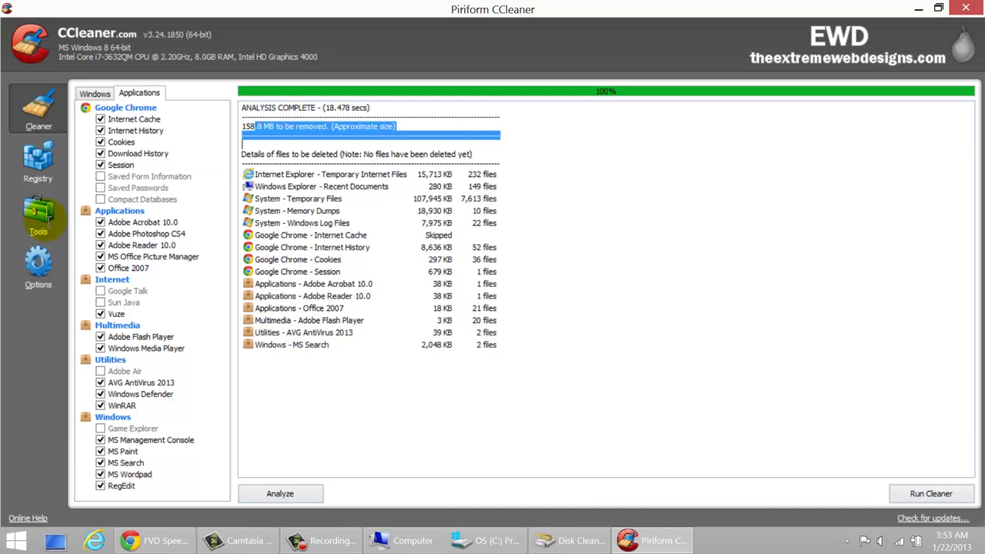
click(242, 143)
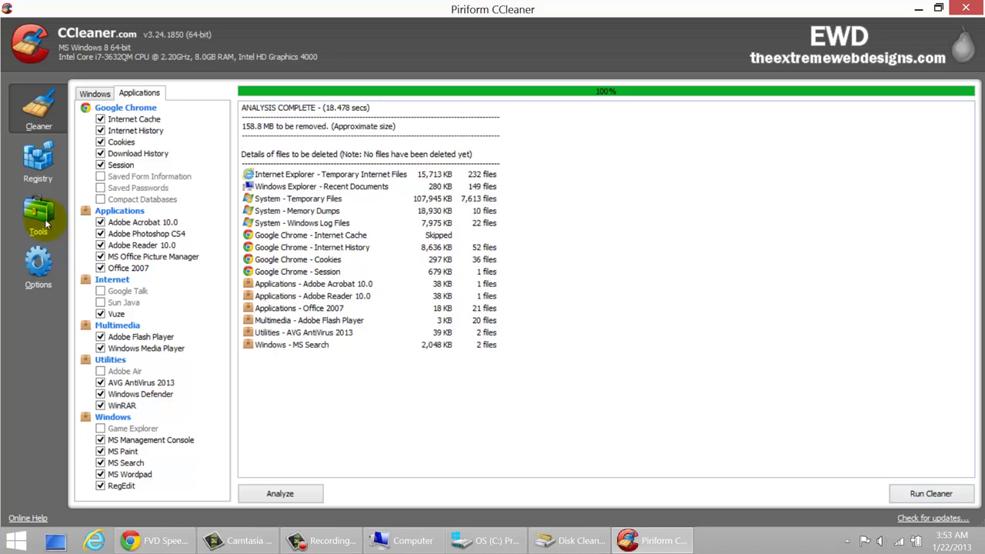
click(39, 219)
- Review Internet Explorer's Delete Browsing History options without deleting anything, and close Internet Explorer and CCleaner
click(94, 540)
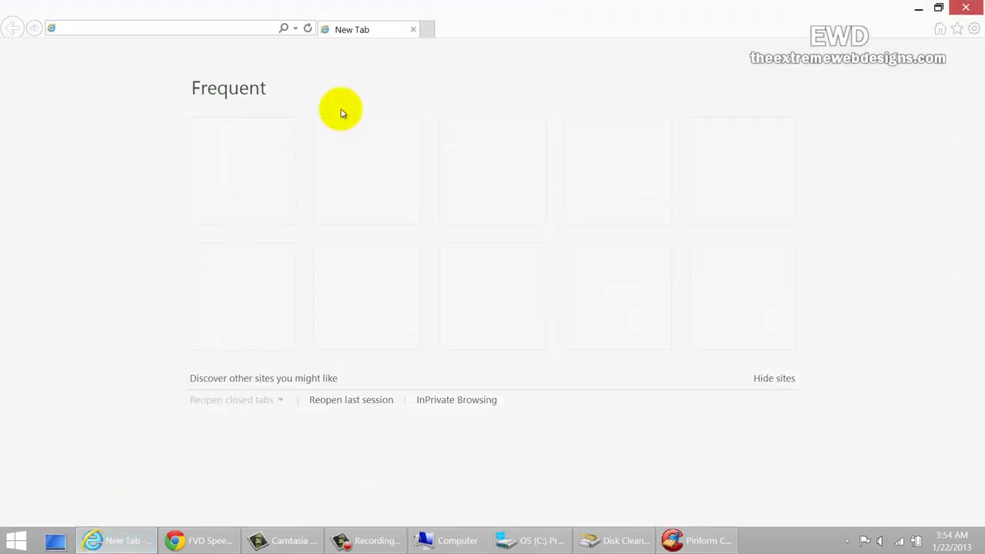
click(975, 33)
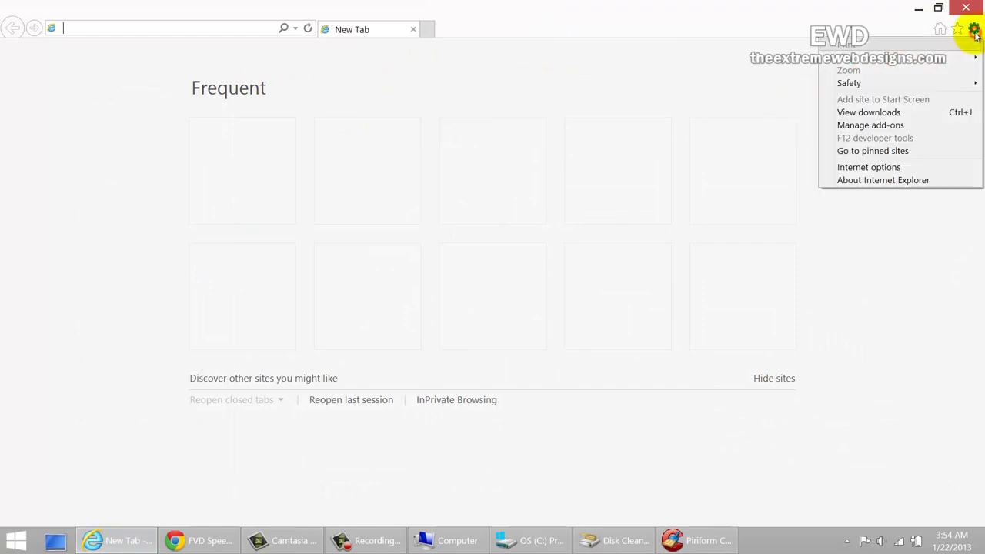
click(890, 168)
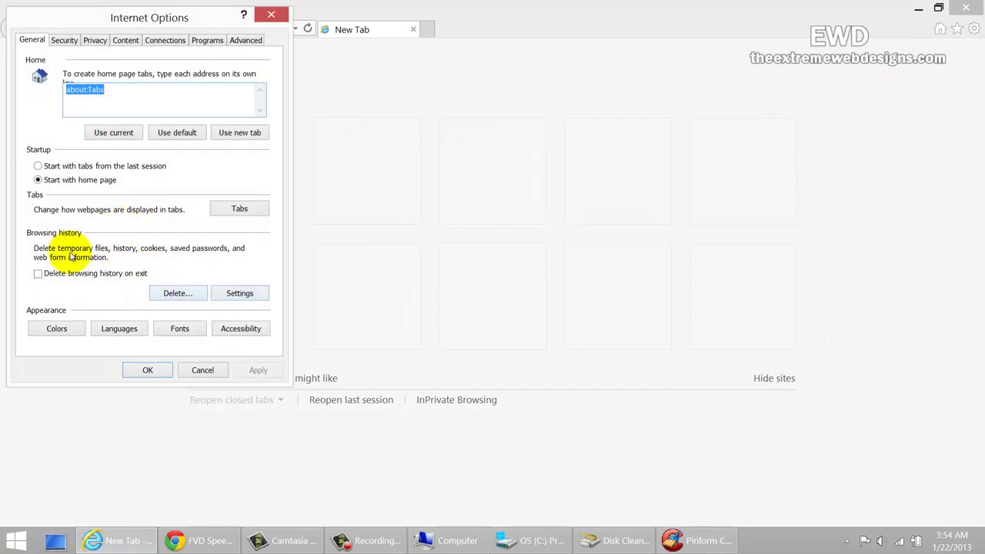
click(177, 293)
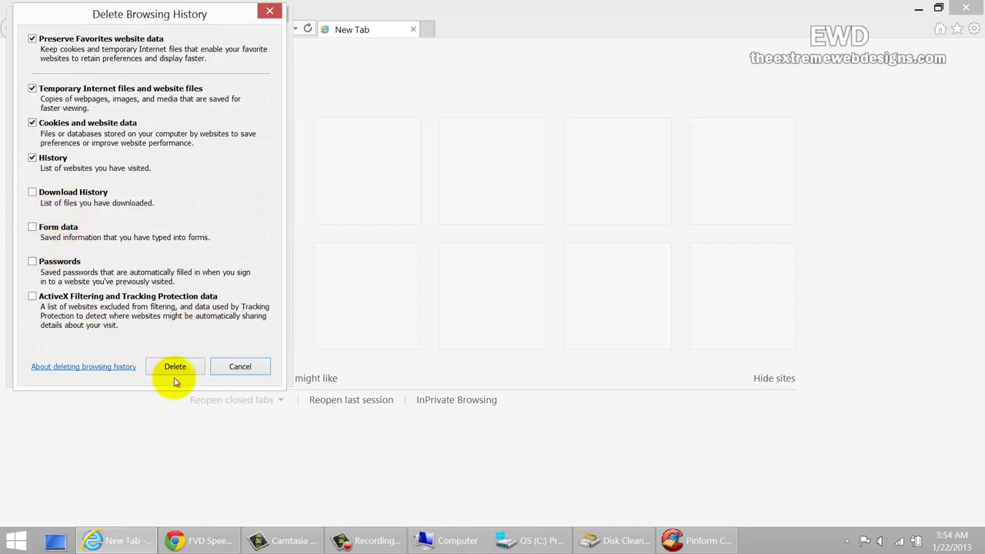
click(240, 366)
click(205, 369)
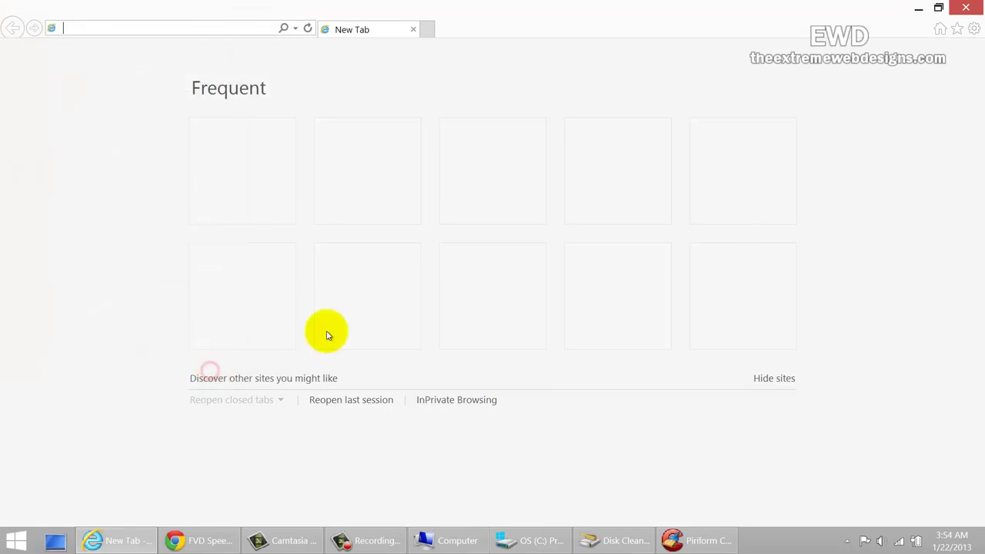
click(967, 8)
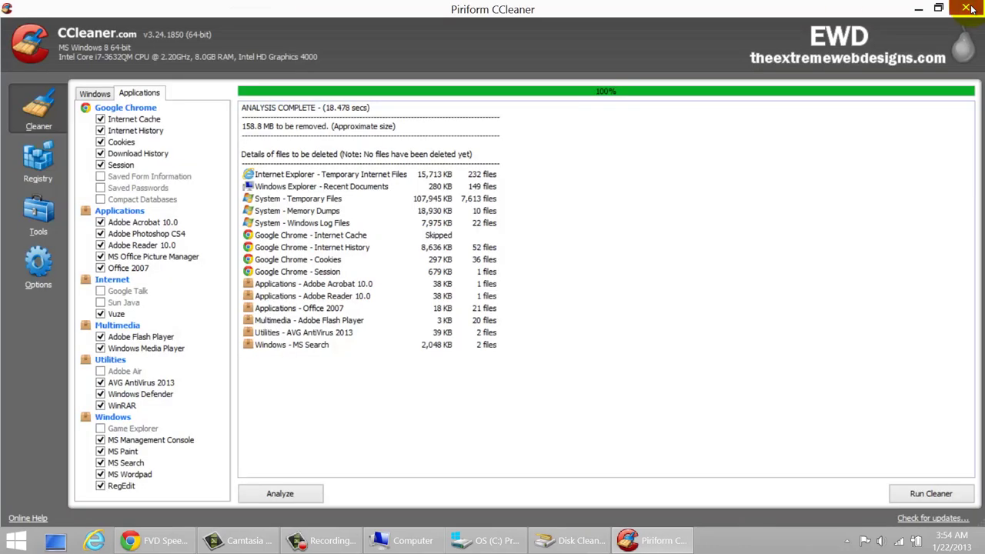
click(968, 9)
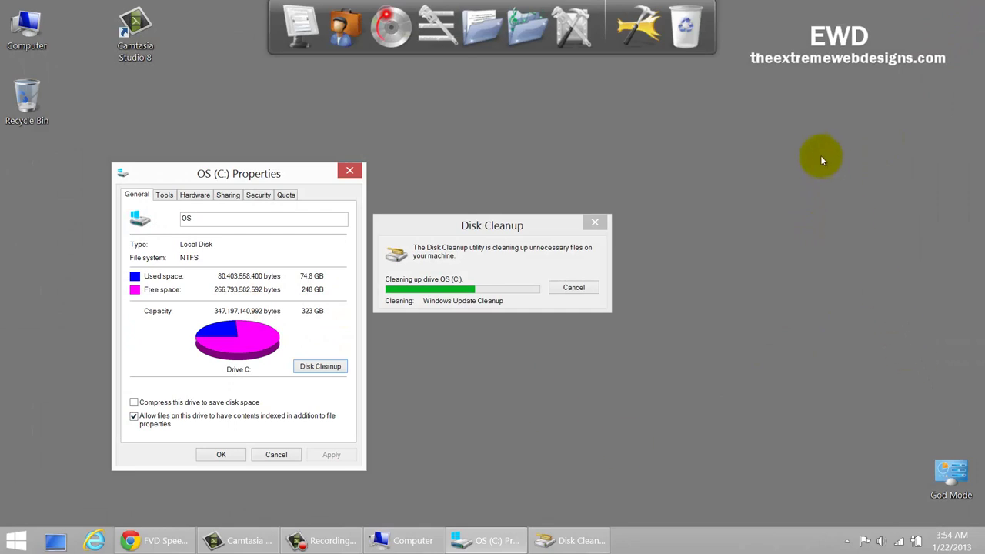